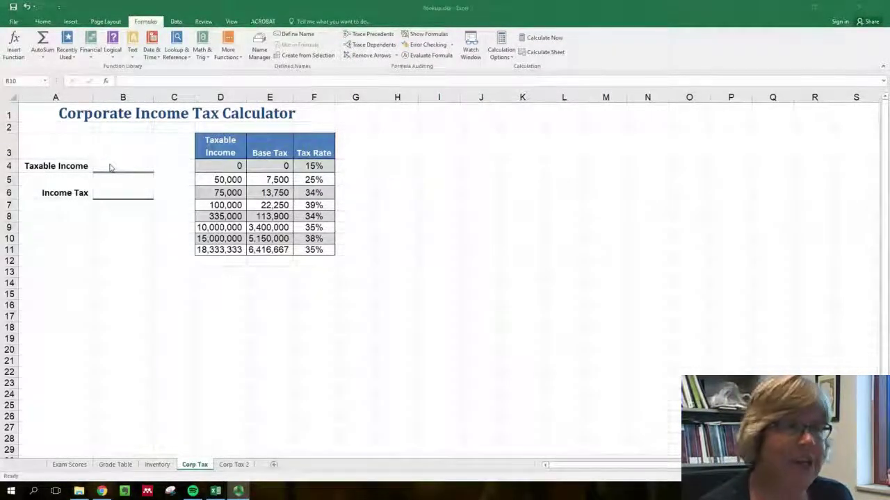
# Step: Enter 110,000 as the taxable income in cell B4
pyautogui.click(112, 167)
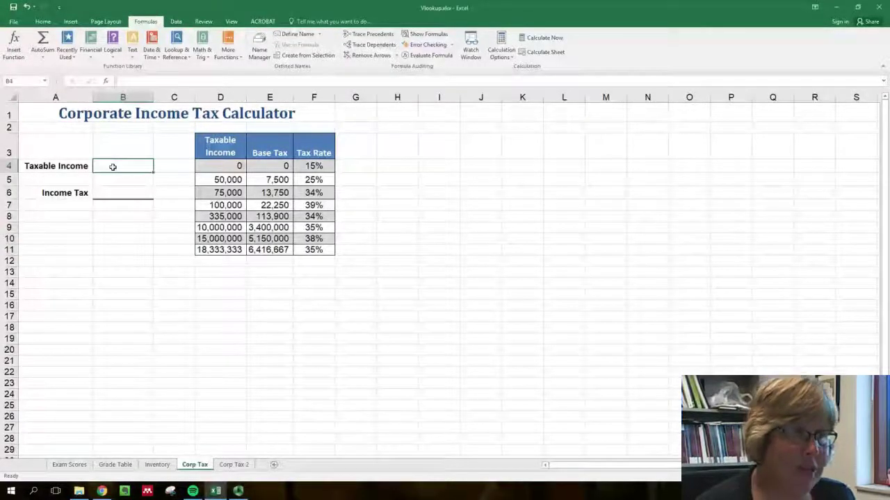
pyautogui.write('110,000')
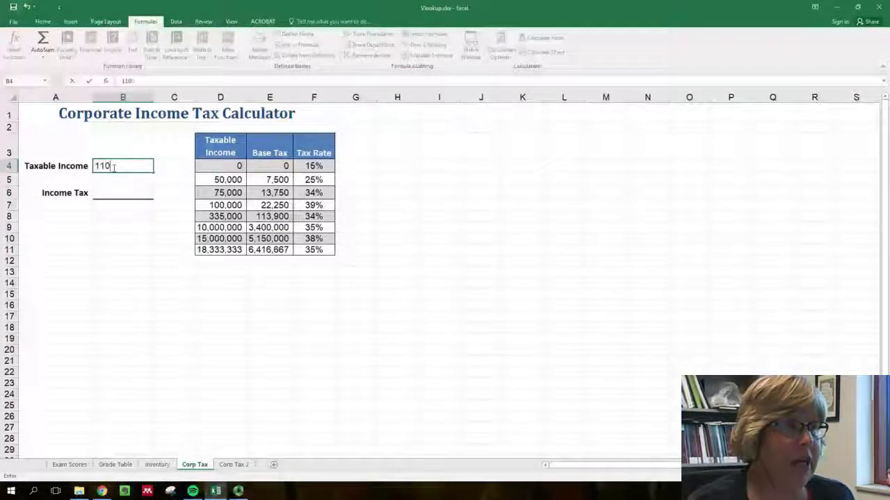
pyautogui.press('Return')
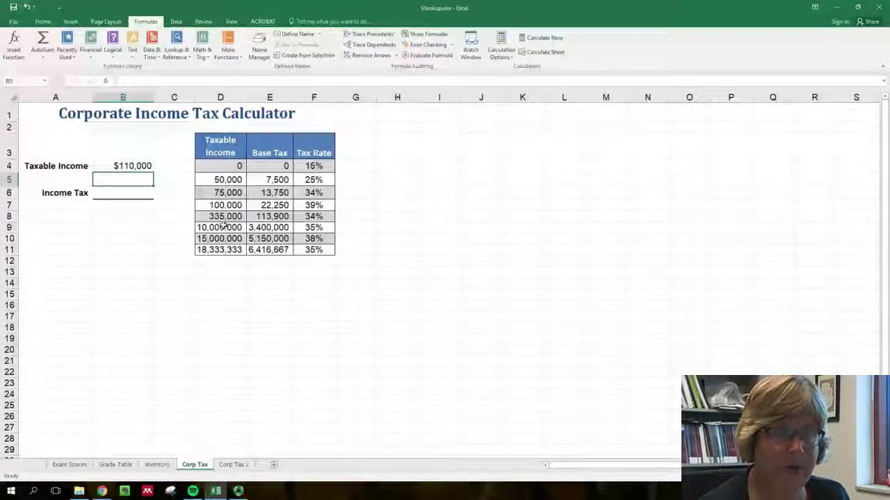
pyautogui.moveTo(212, 206); pyautogui.dragTo(325, 209)
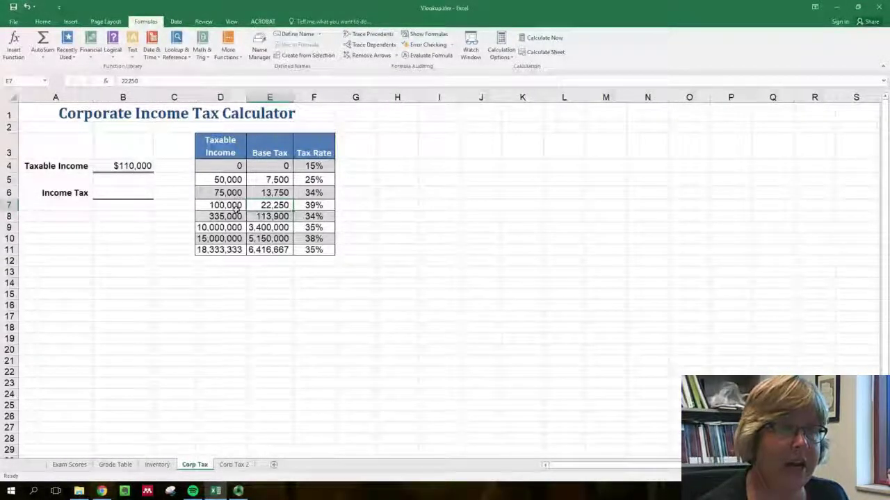
pyautogui.click(327, 206)
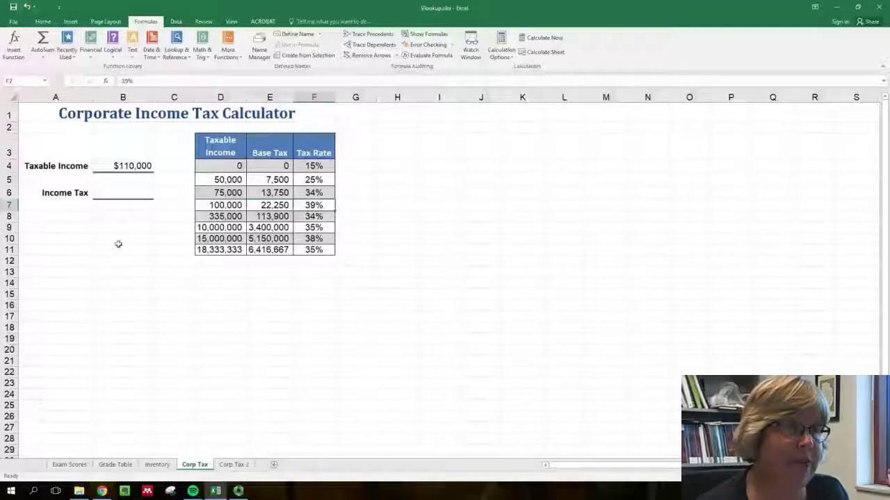
pyautogui.click(124, 197)
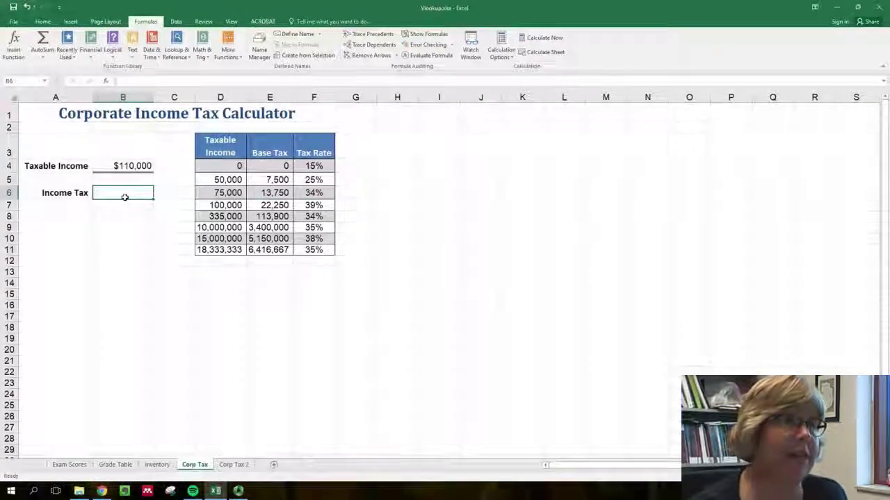
pyautogui.write('+')
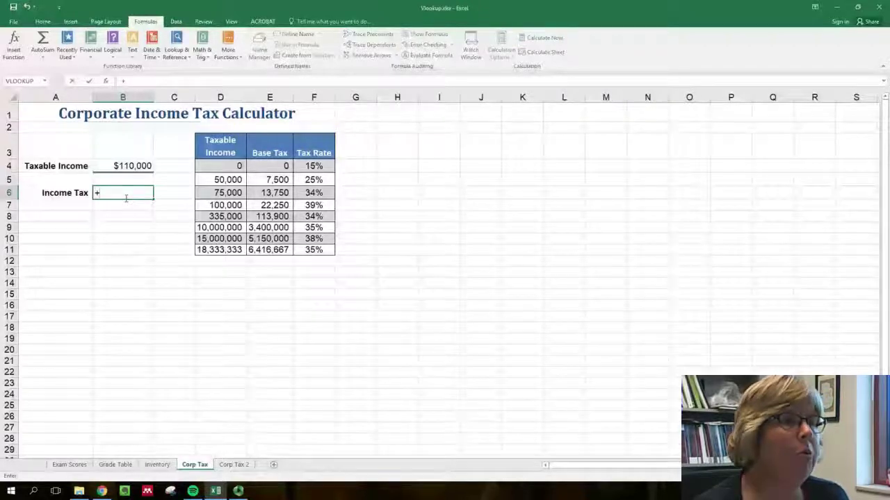
pyautogui.write('22250')
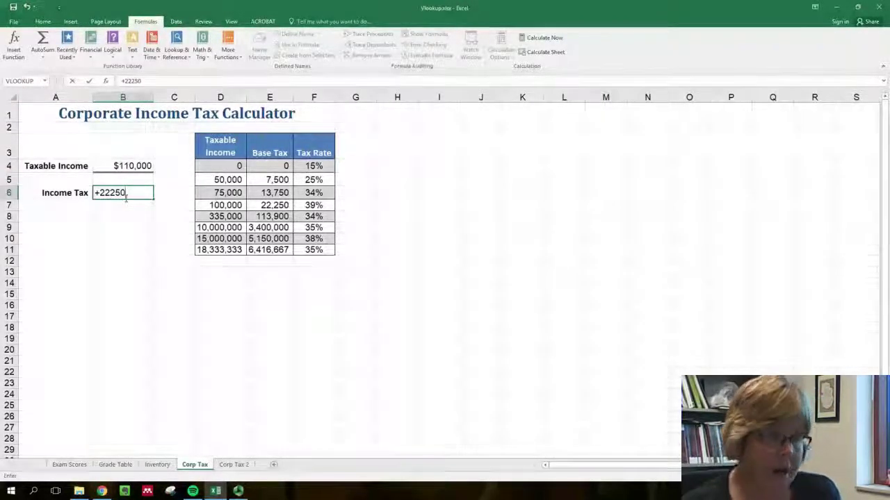
pyautogui.write('+')
pyautogui.write('(')
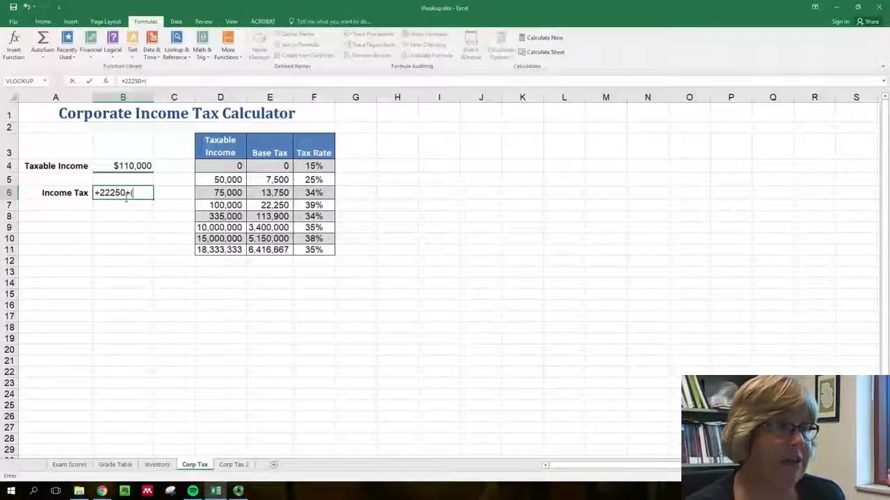
pyautogui.write('11000')
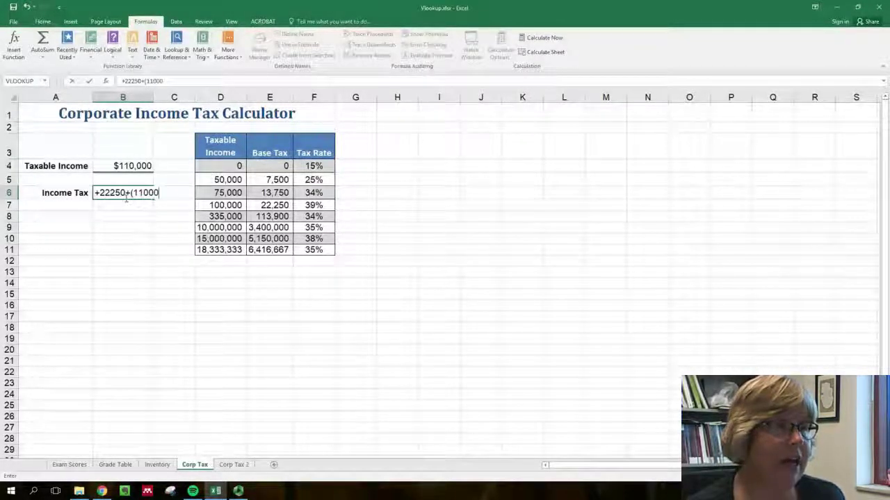
pyautogui.write('0-100000)')
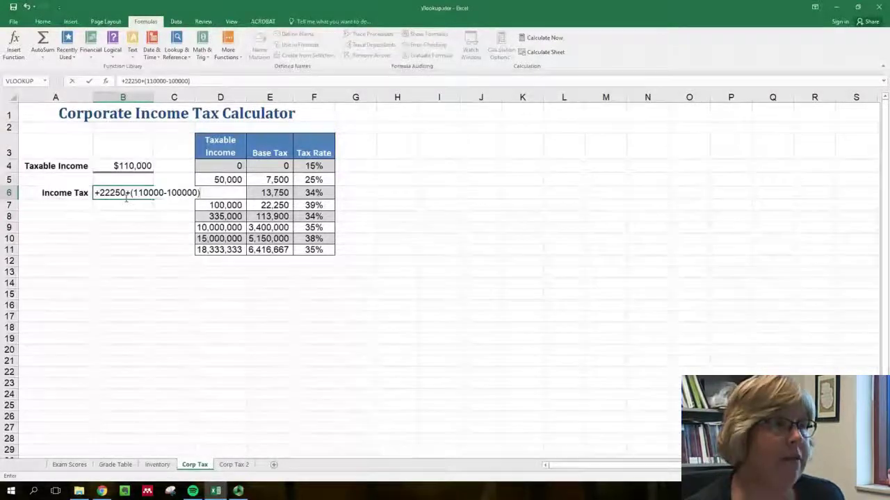
pyautogui.write('*')
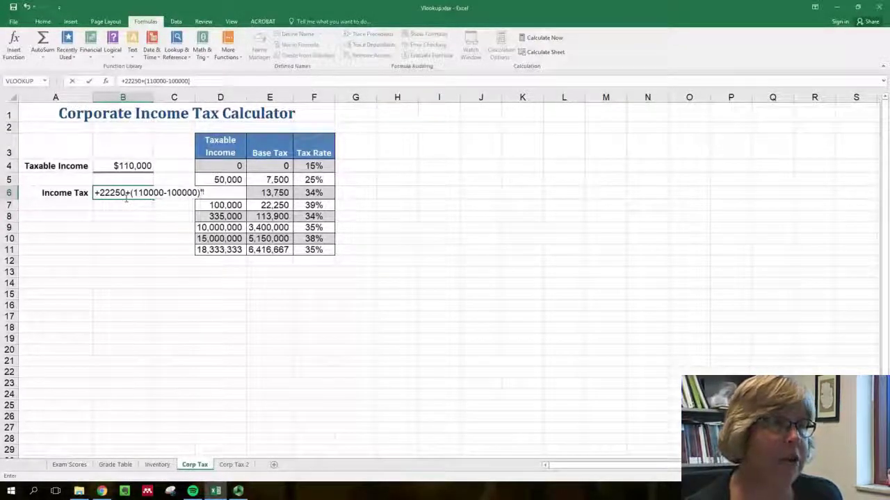
pyautogui.write('.39')
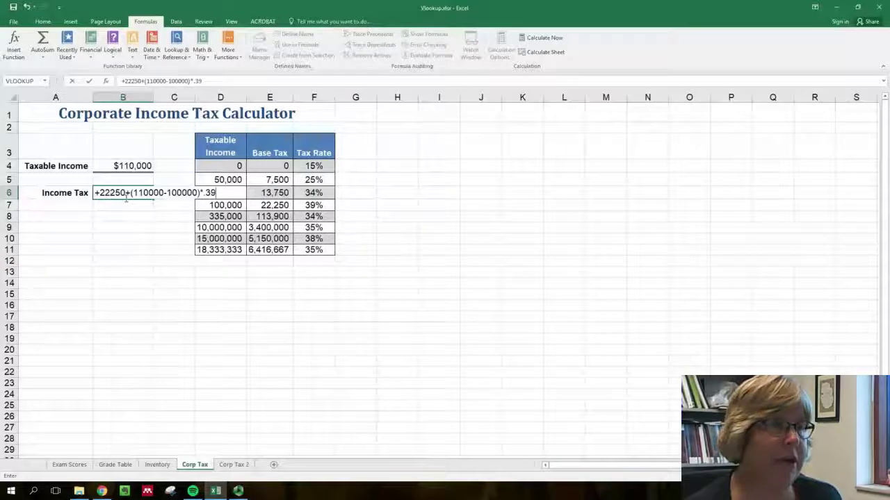
pyautogui.press('Return')
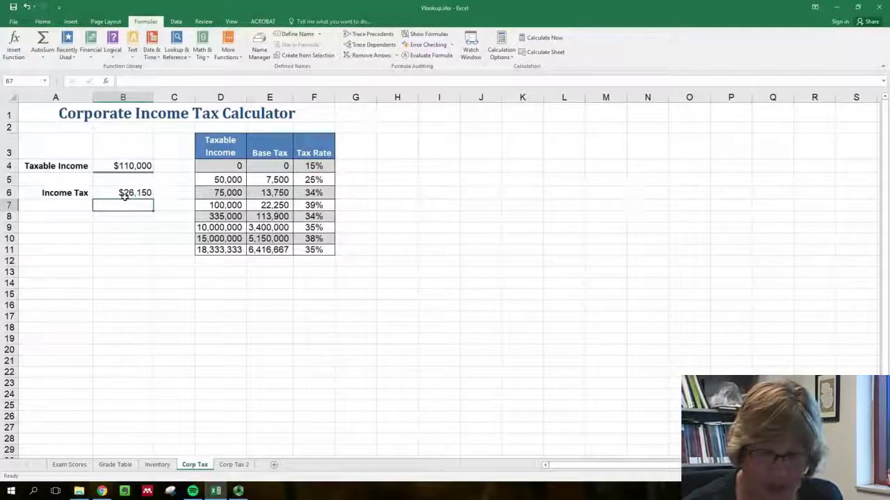
pyautogui.press('Down')
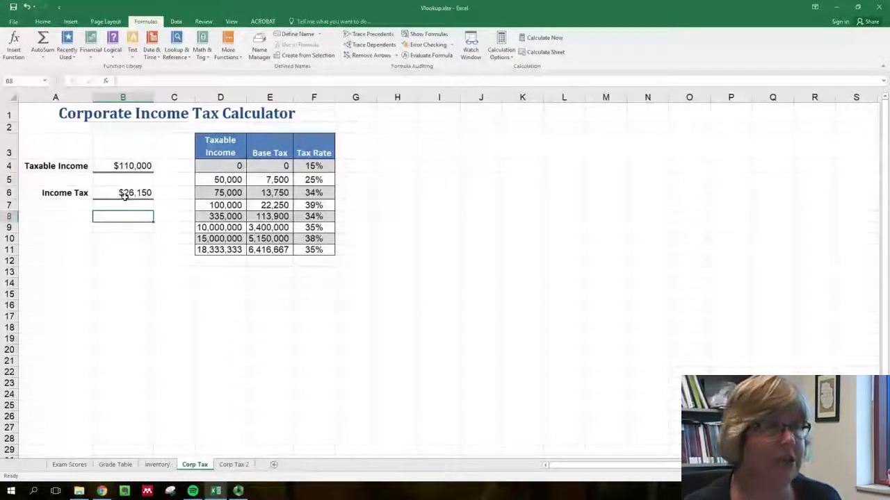
# Step: Replace the hard-coded 110000 in the income tax formula in B6 with a reference to cell B4
pyautogui.click(124, 196)
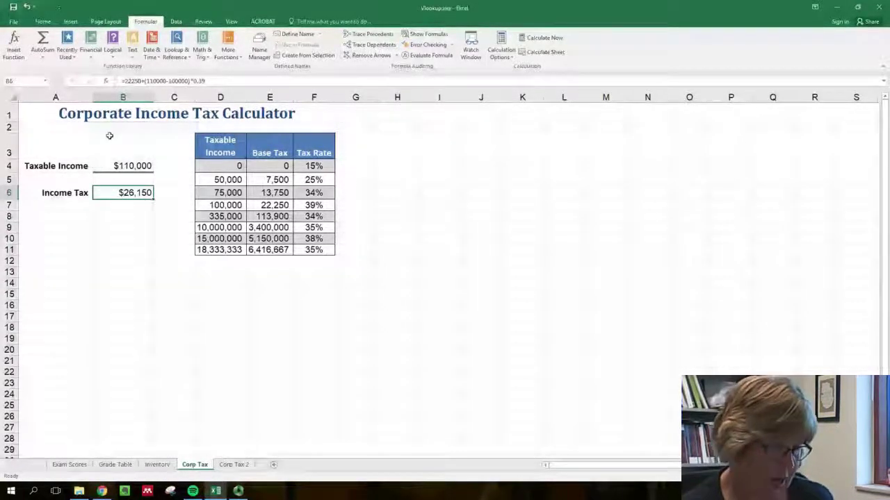
pyautogui.press('F2')
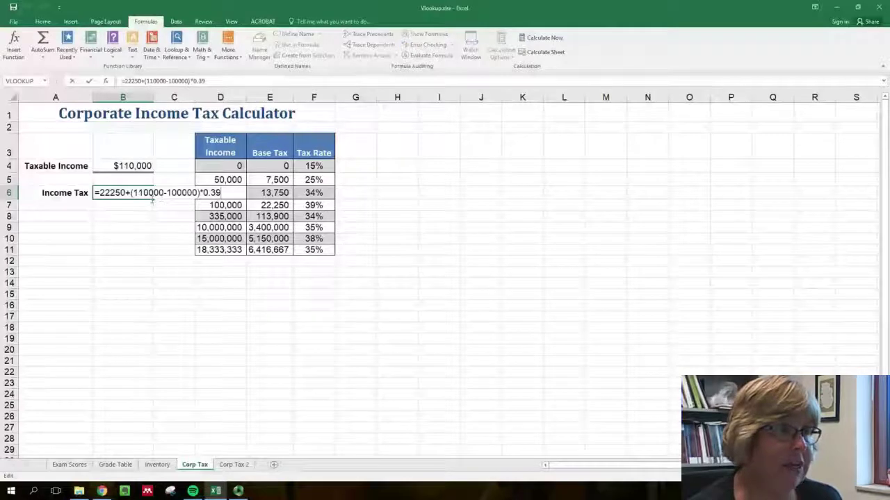
pyautogui.doubleClick(152, 198)
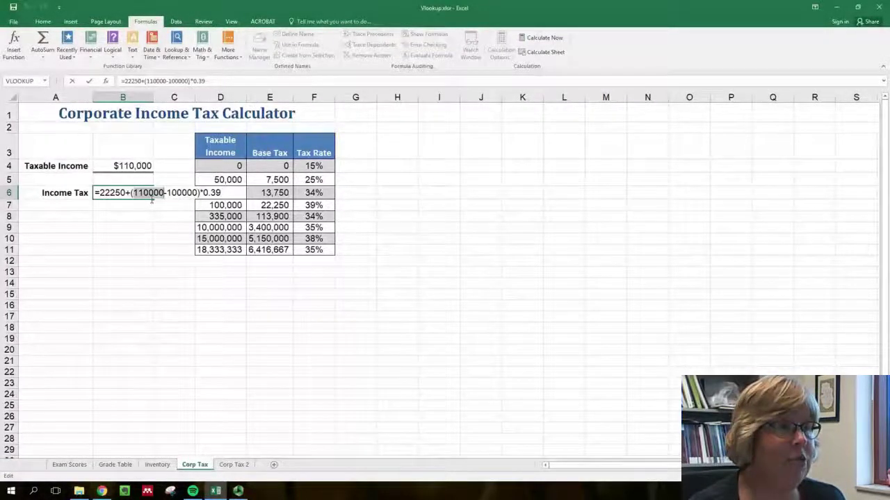
pyautogui.press('Delete')
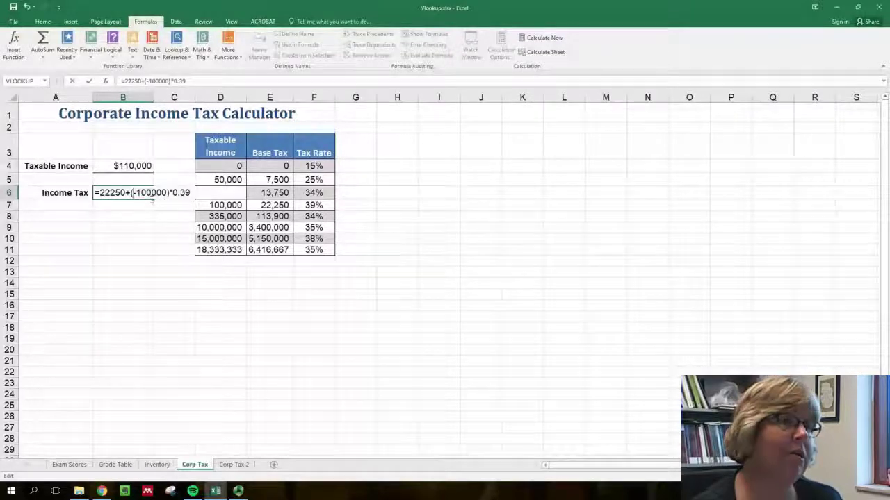
pyautogui.click(138, 169)
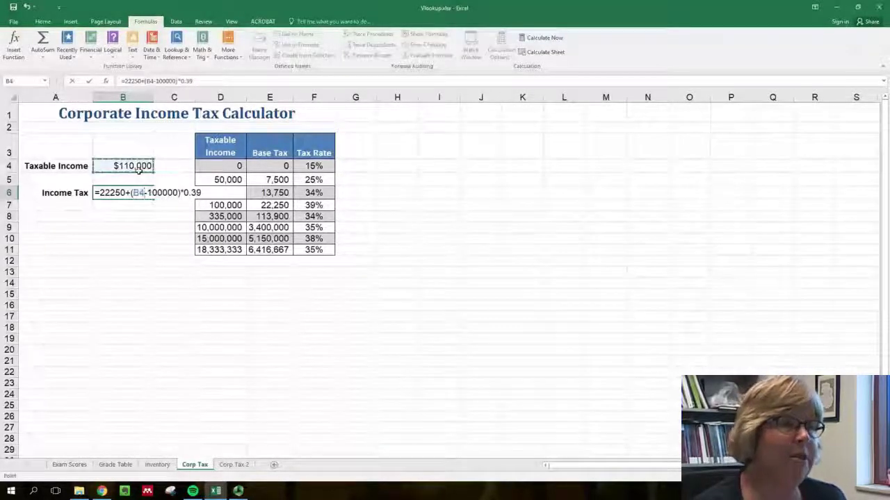
pyautogui.press('Return')
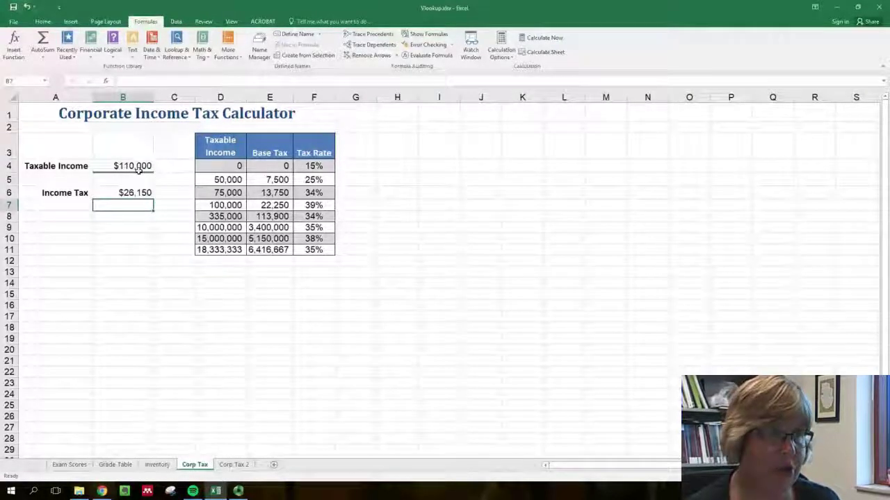
# Step: Replace the 22250 base tax in the B6 formula with VLOOKUP(B4,D4:F11,2,TRUE)
pyautogui.press('Up')
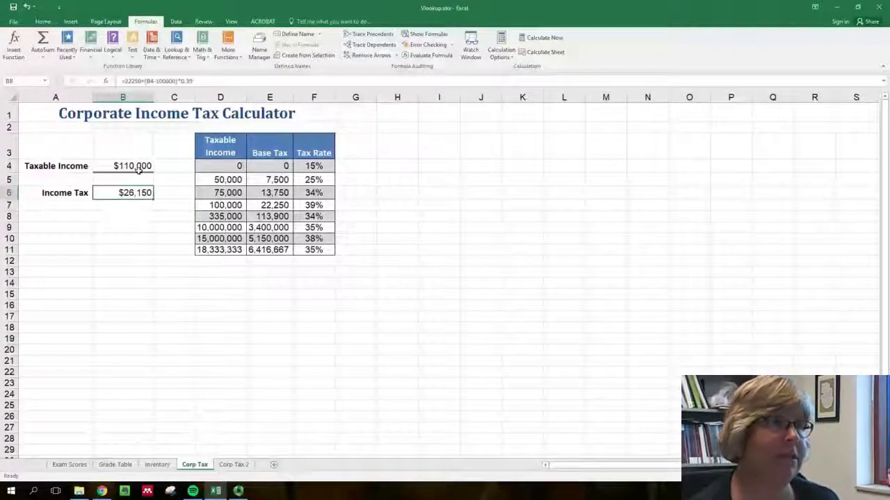
pyautogui.doubleClick(130, 189)
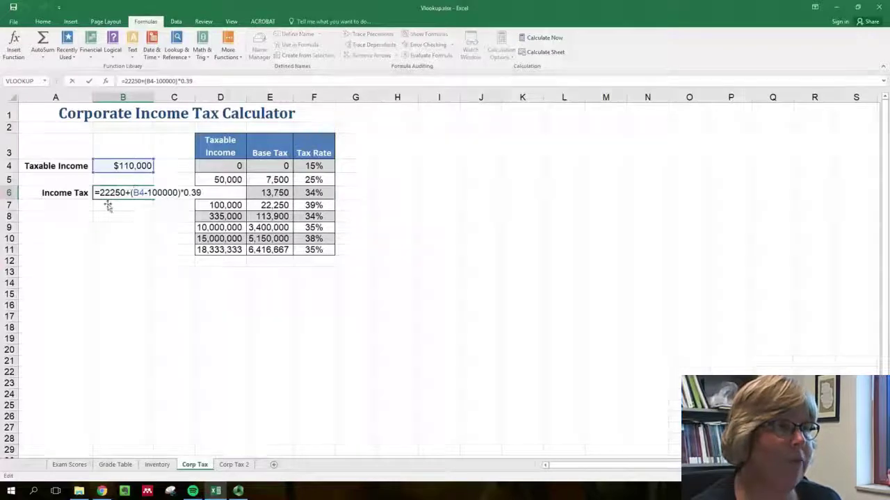
pyautogui.doubleClick(110, 193)
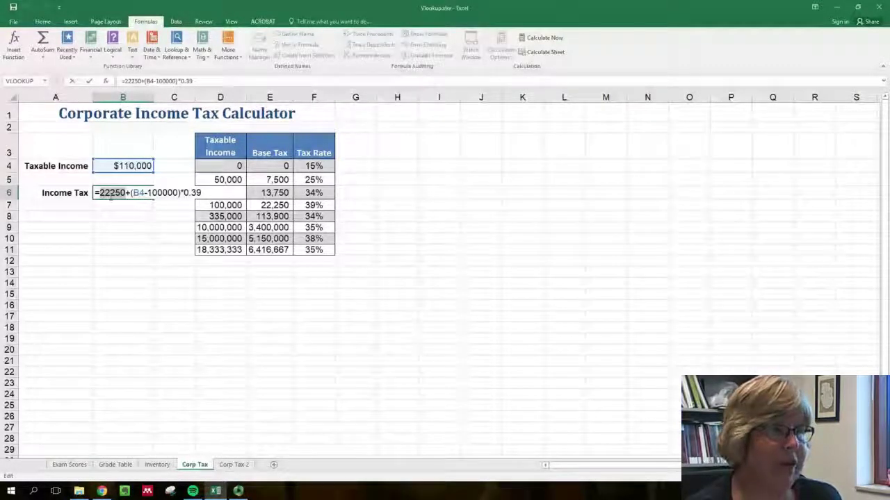
pyautogui.write('vlookup')
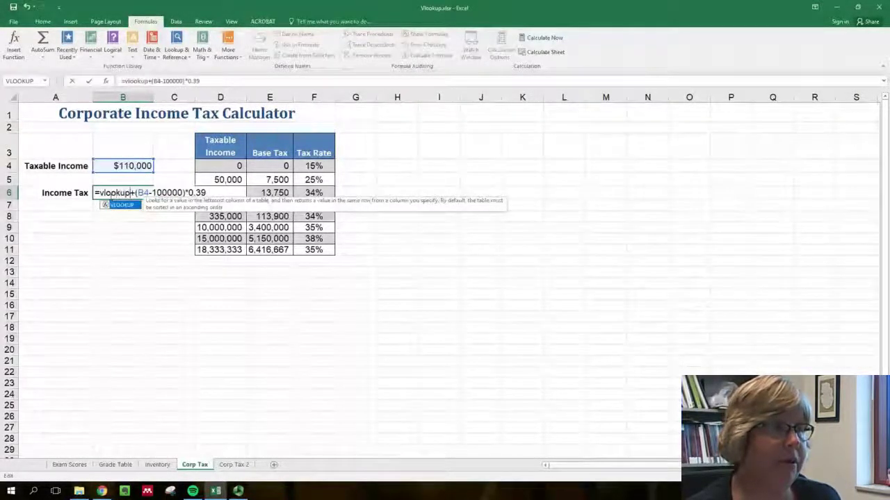
pyautogui.write('(')
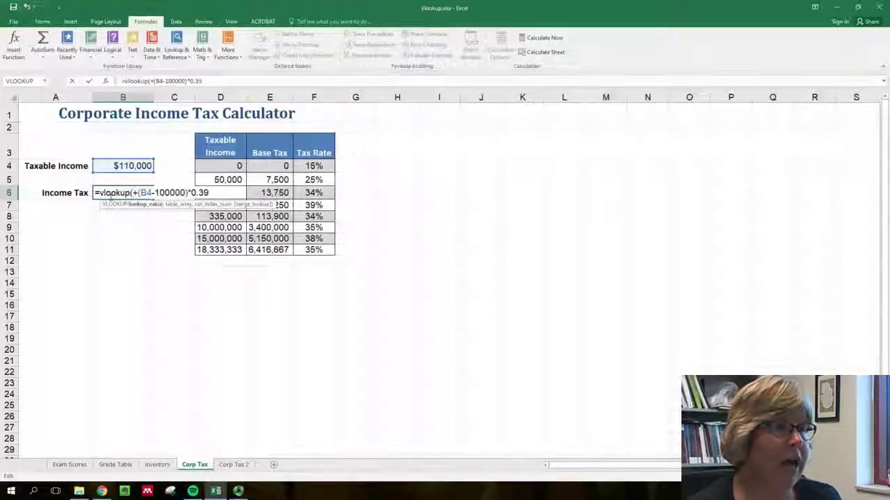
pyautogui.write('b4,')
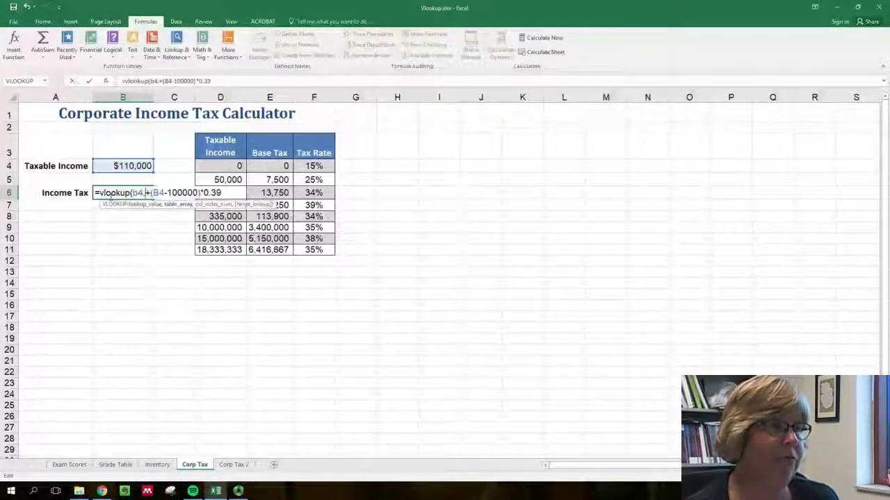
pyautogui.moveTo(234, 171); pyautogui.dragTo(314, 250)
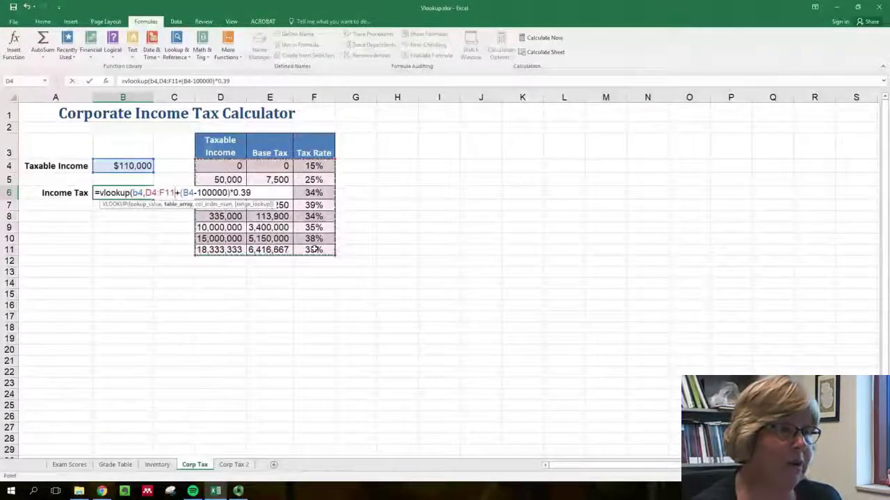
pyautogui.write(',')
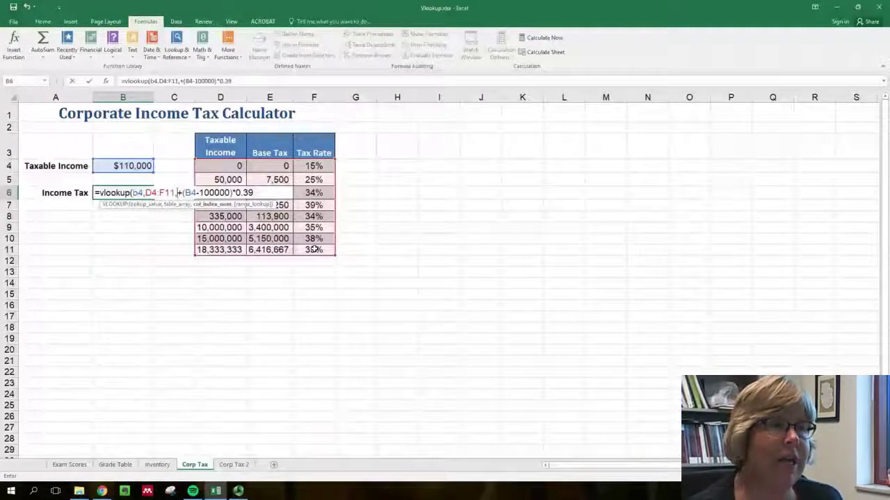
pyautogui.write('2,TRUE')
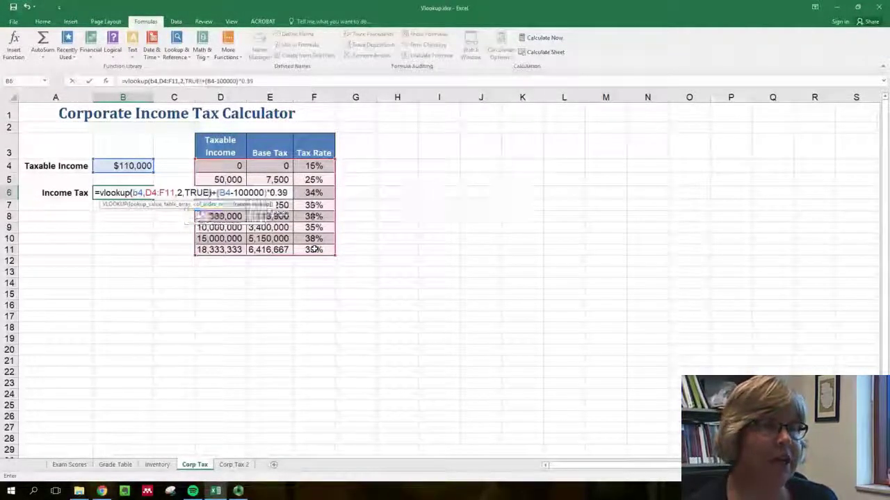
pyautogui.write(')')
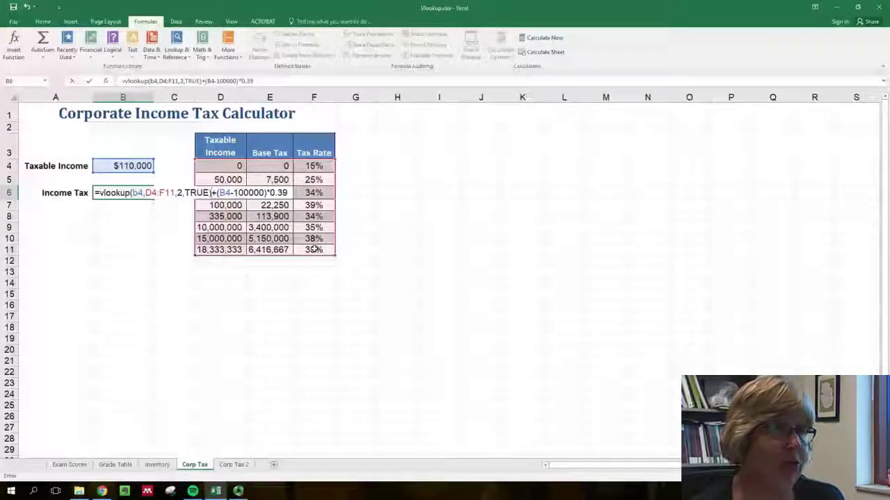
pyautogui.press('Return')
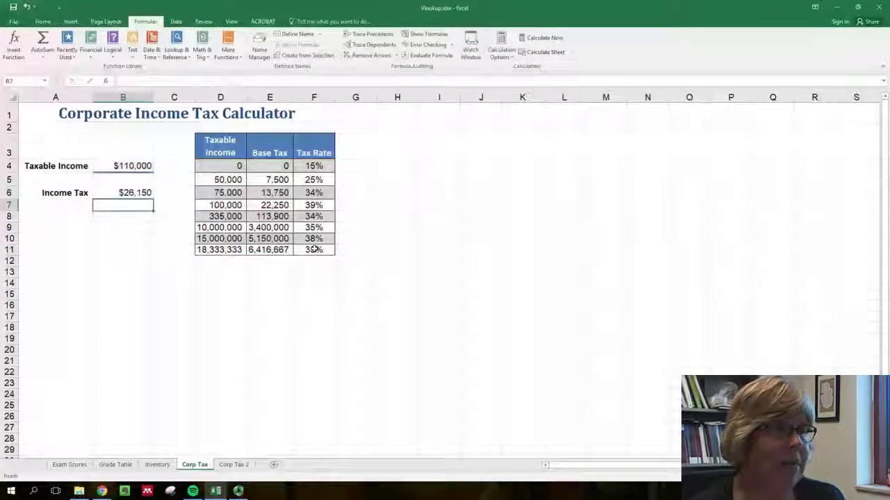
# Step: Replace the hard-coded 100000 in the income tax formula in B6 with VLOOKUP(B4,D4:F11,1,TRUE)
pyautogui.press('Up')
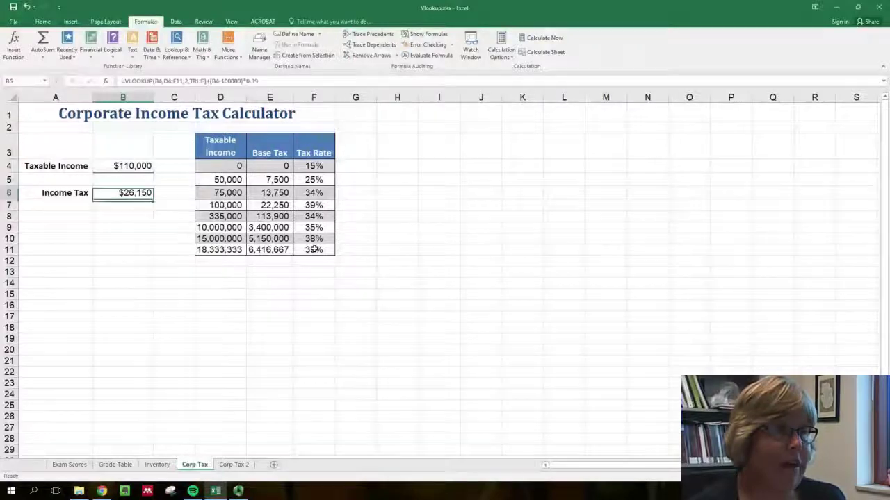
pyautogui.doubleClick(235, 81)
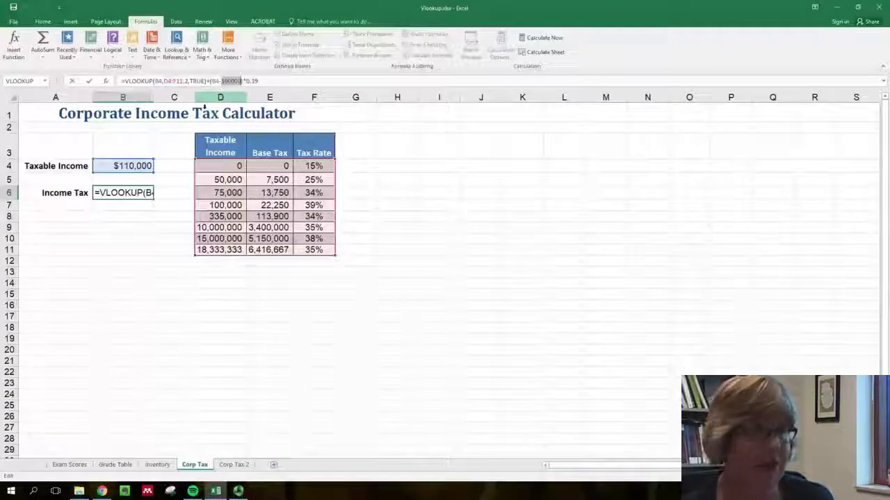
pyautogui.write('vlookup(')
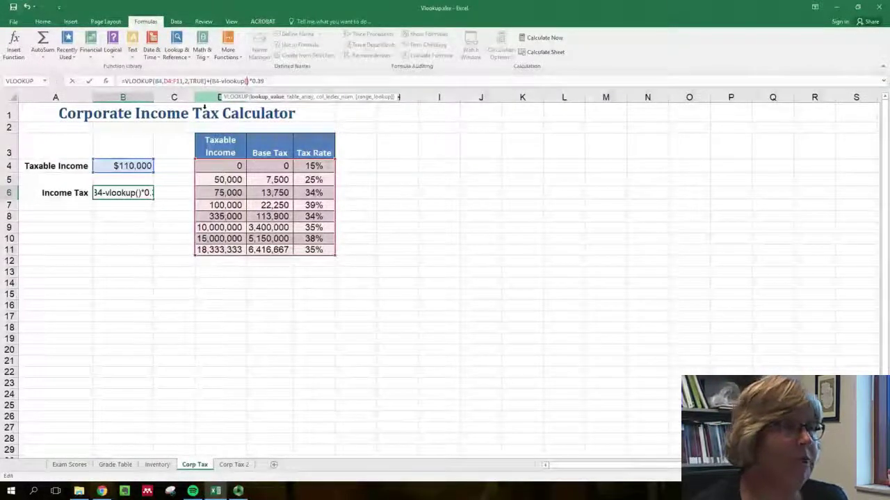
pyautogui.write('b4,')
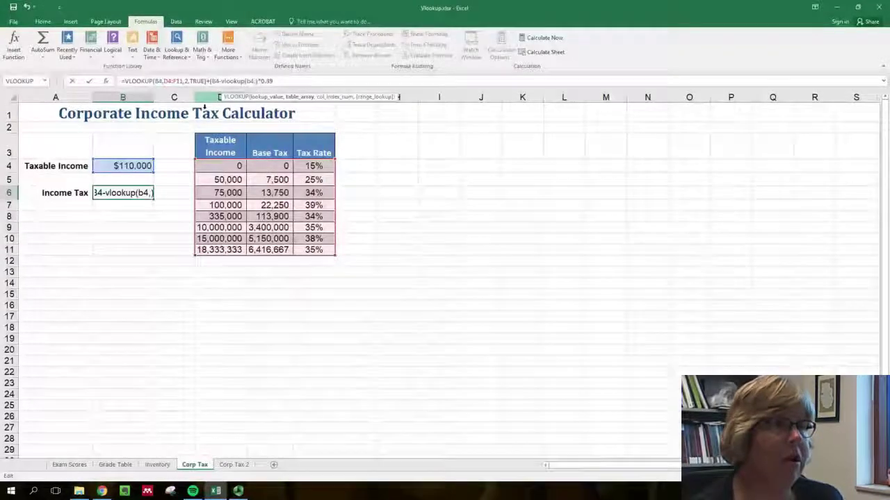
pyautogui.moveTo(234, 167); pyautogui.dragTo(315, 252)
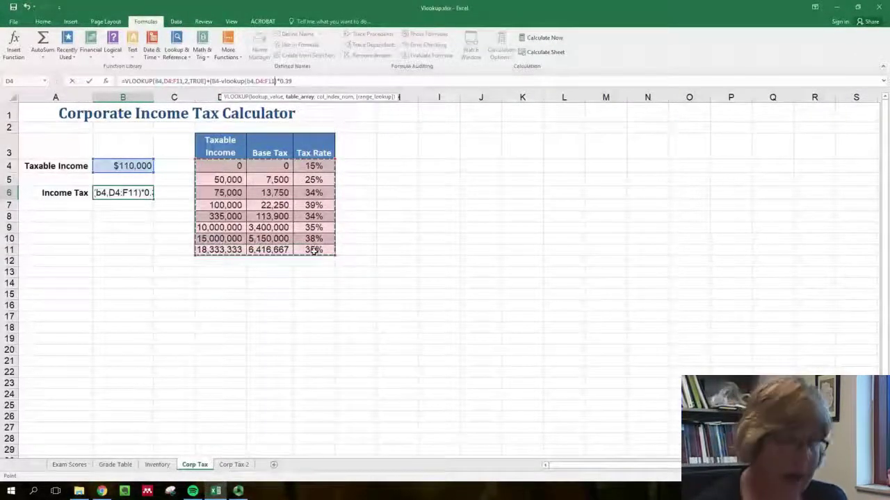
pyautogui.write(',')
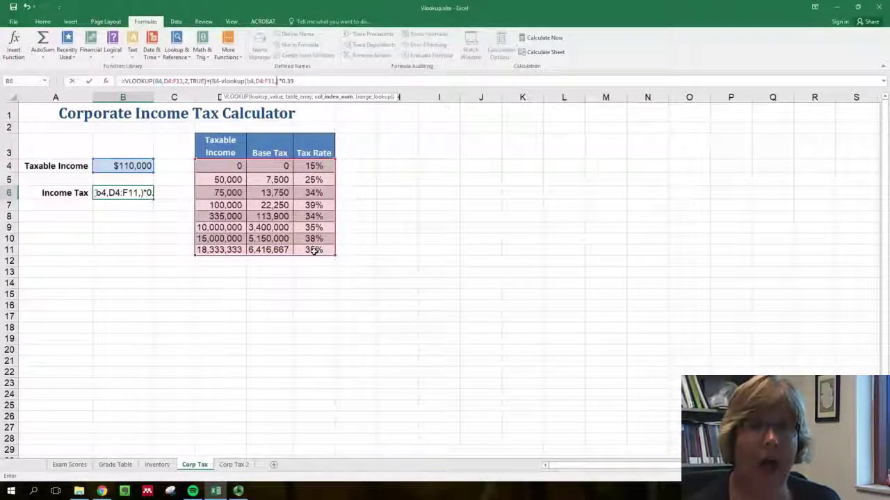
pyautogui.write('1')
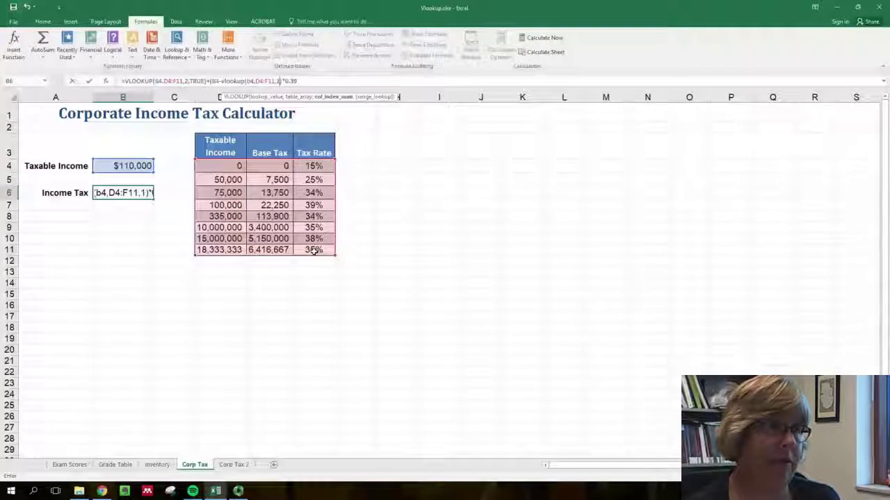
pyautogui.write(',TRUE')
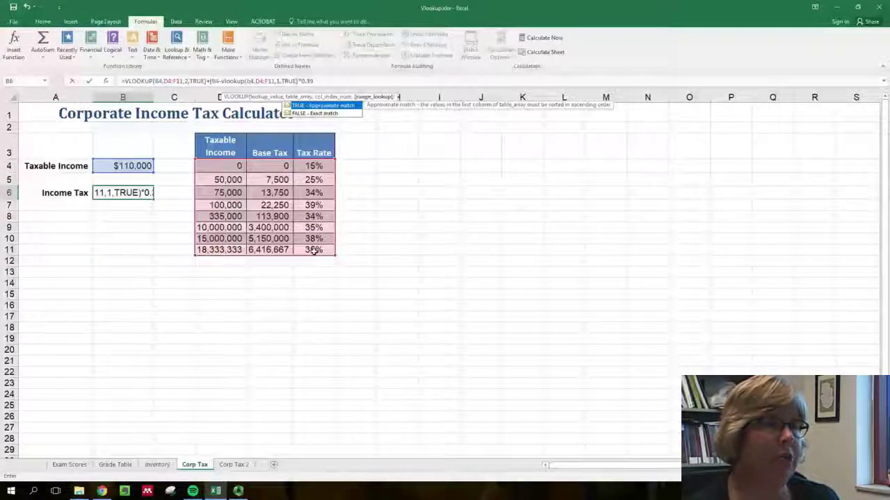
pyautogui.write(')')
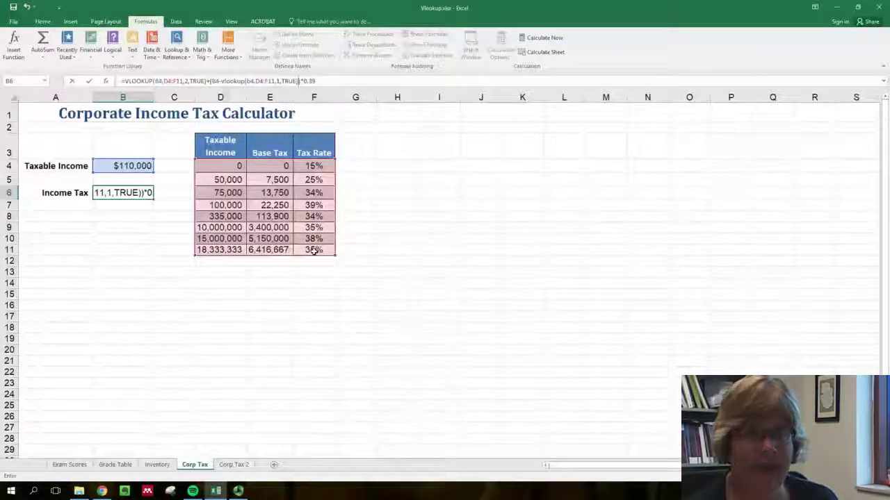
pyautogui.press('Return')
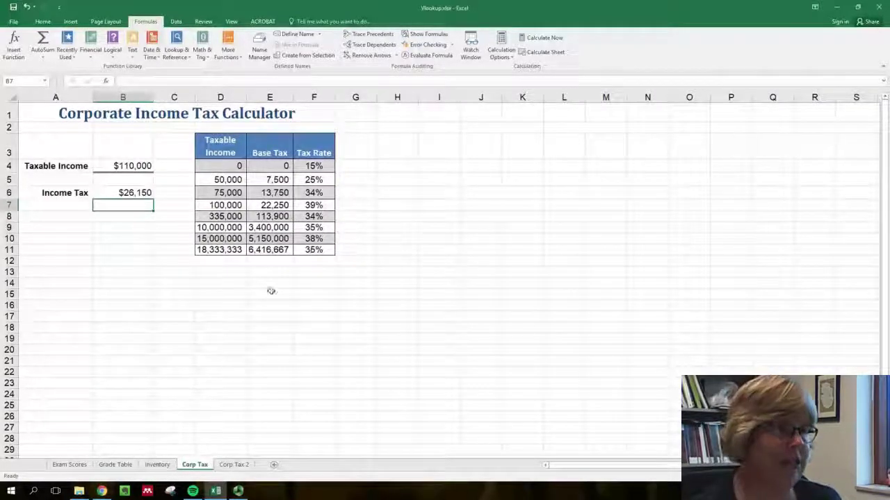
# Step: Replace the hard-coded 0.39 tax rate in the B6 formula with VLOOKUP(B4,D4:F11,3,TRUE)
pyautogui.click(138, 196)
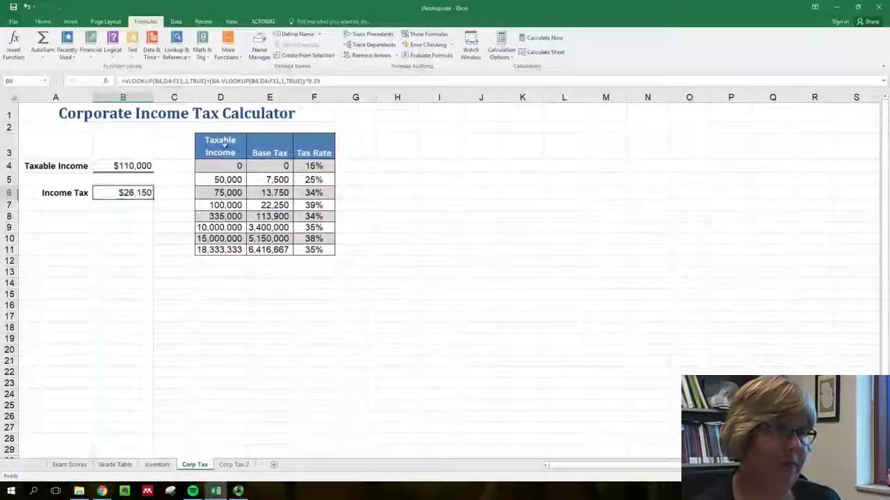
pyautogui.click(321, 81)
pyautogui.write('vloo')
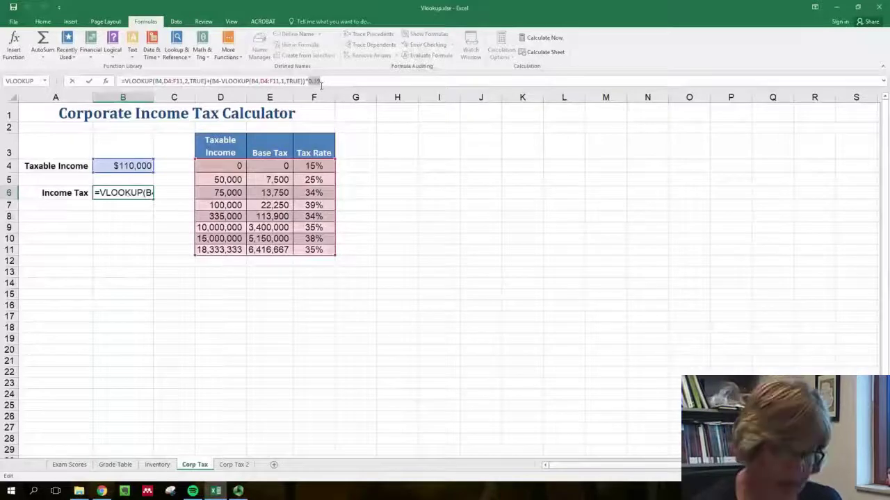
pyautogui.write('kup(b4,')
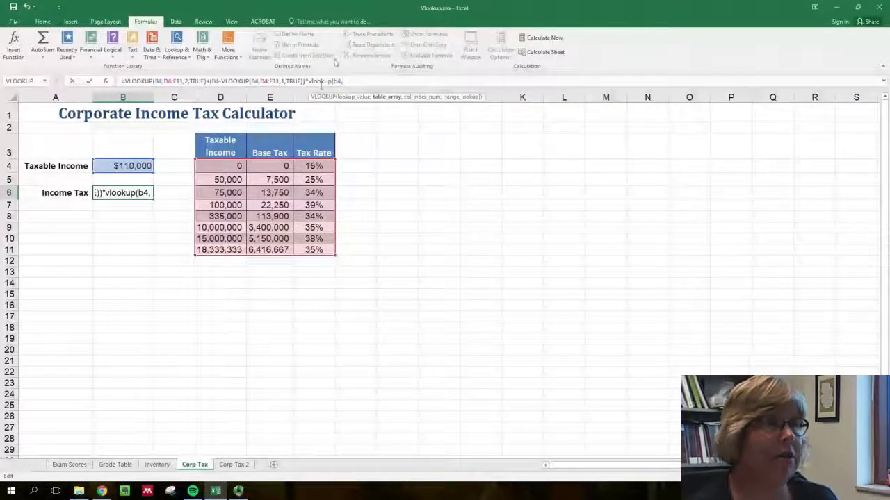
pyautogui.moveTo(224, 167); pyautogui.dragTo(315, 249)
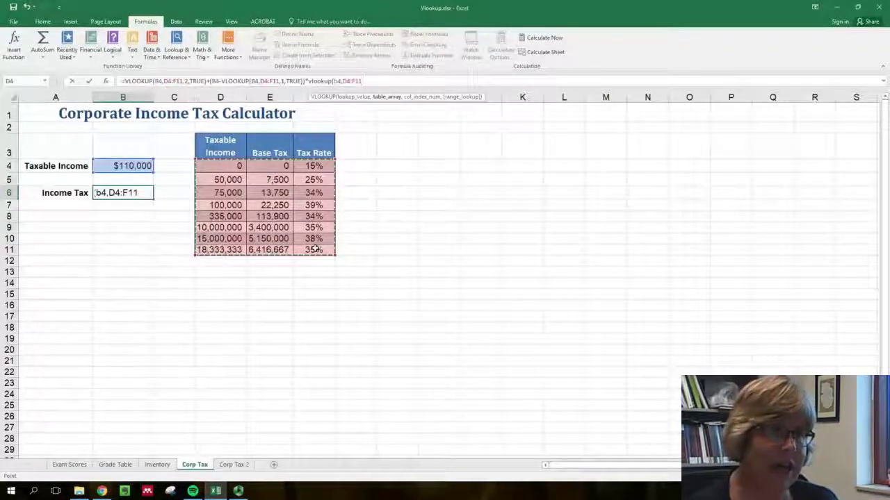
pyautogui.write(',')
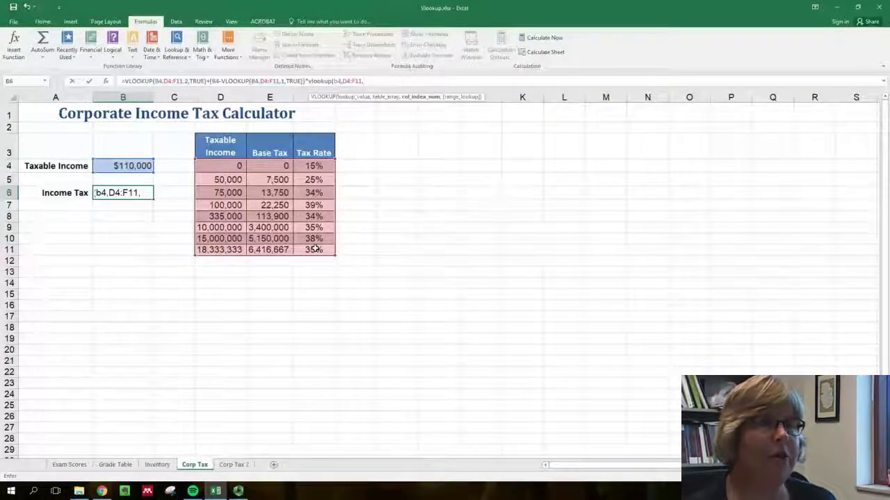
pyautogui.write('3')
pyautogui.write(',TRUE')
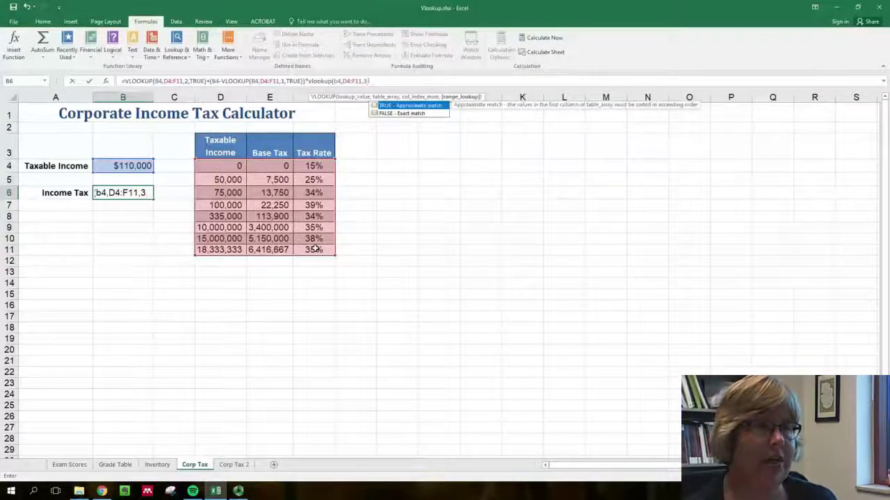
pyautogui.write(')')
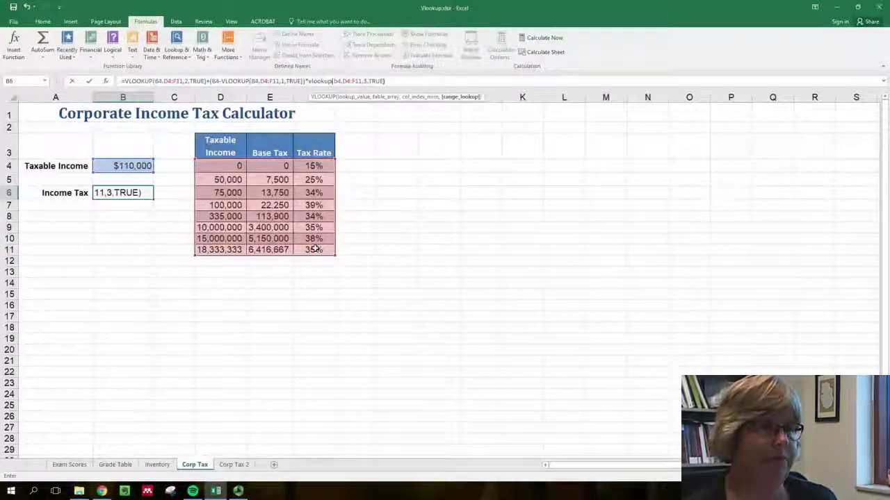
pyautogui.press('Return')
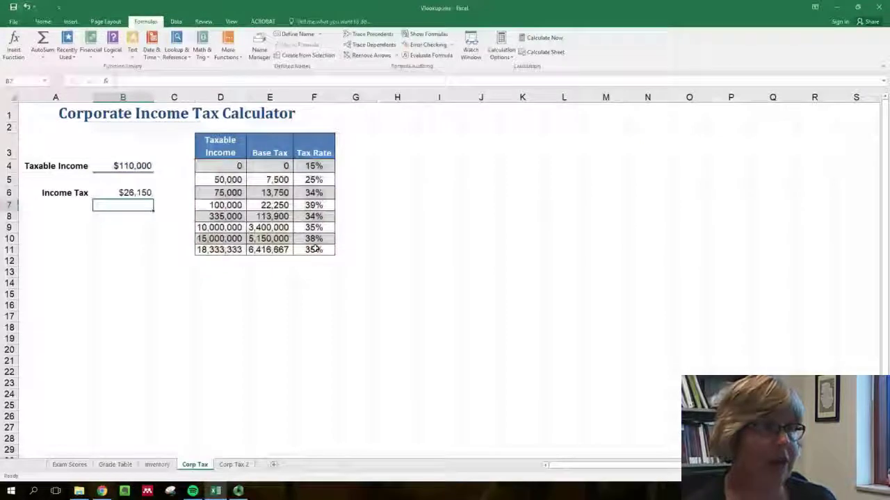
pyautogui.press('Up')
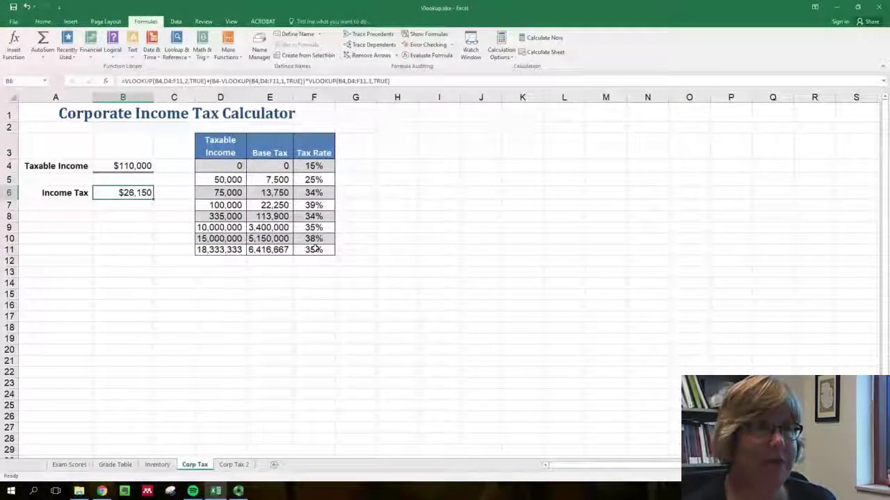
# Step: Begin a complete income tax formula in cell B8 with the base tax lookup =VLOOKUP(B4,D4:F11,2,TRUE)
pyautogui.press('Down')
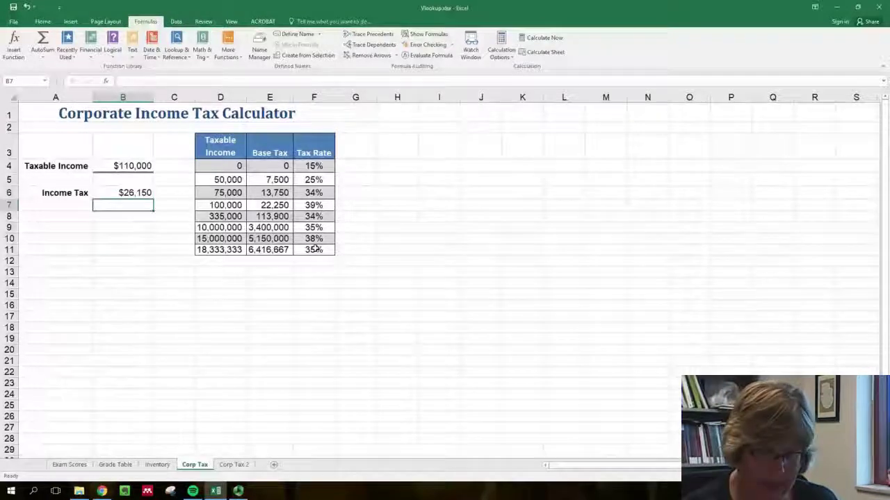
pyautogui.press('Down')
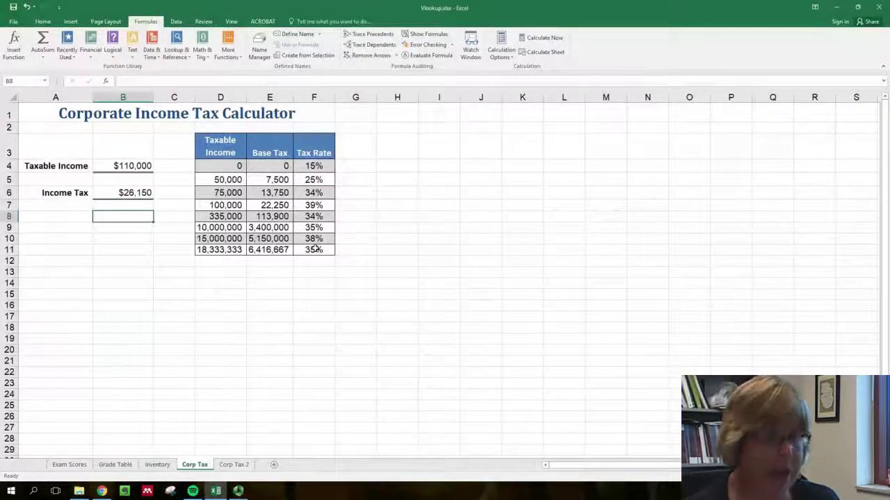
pyautogui.write('=vlo')
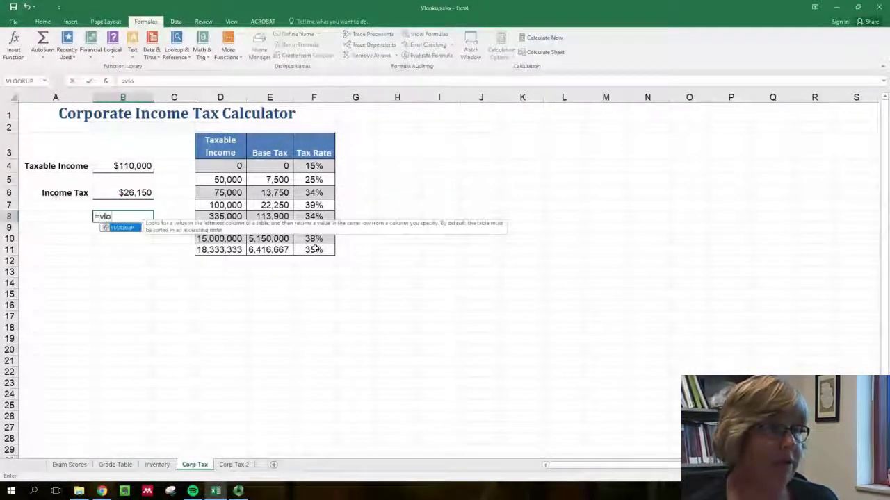
pyautogui.write('okup(b4')
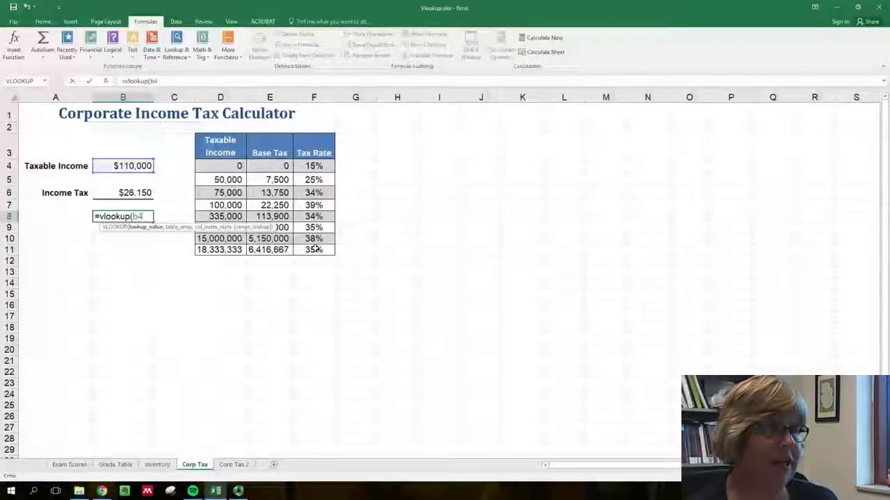
pyautogui.write(',')
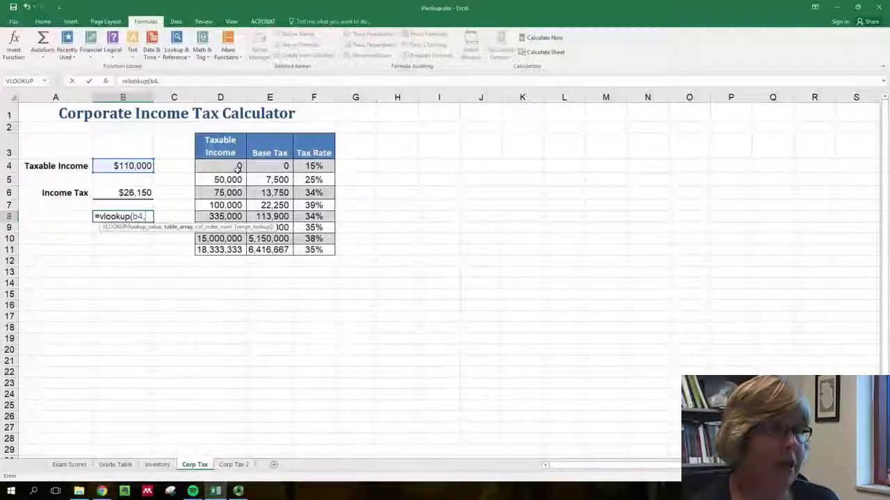
pyautogui.moveTo(238, 169); pyautogui.dragTo(294, 245)
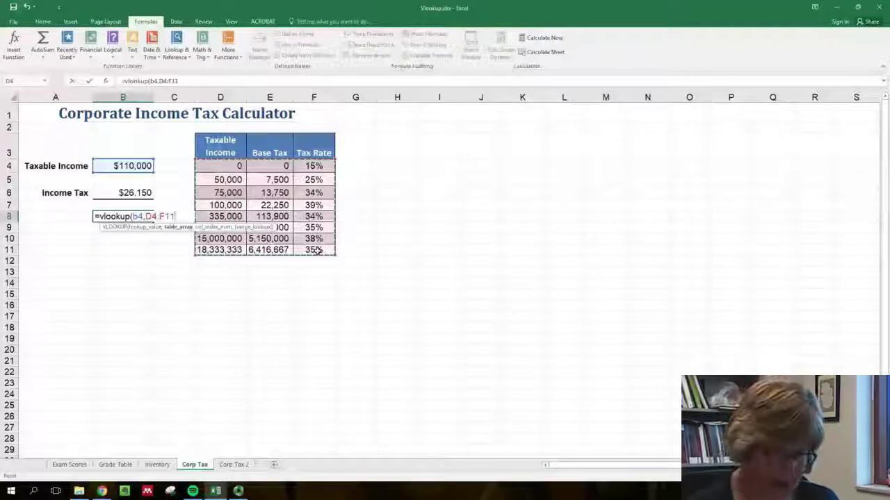
pyautogui.write(',2,TRUE)')
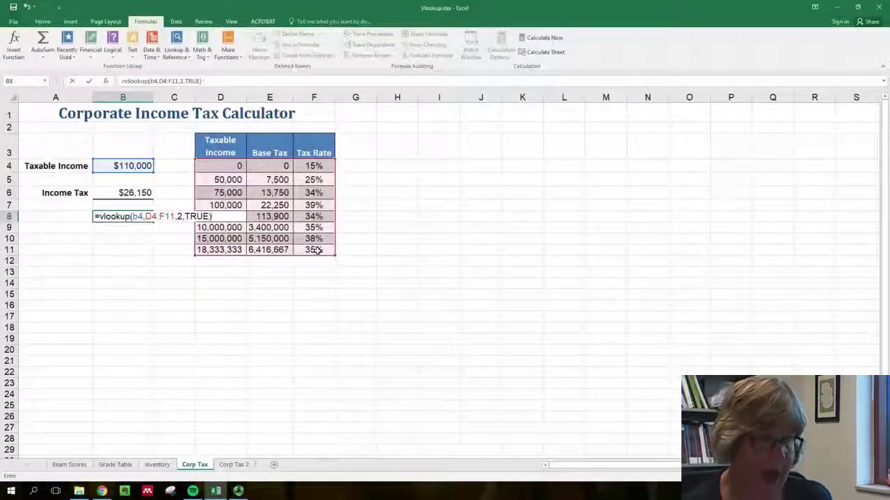
# Step: Extend the B8 formula with the income above the bracket threshold, +(B4-VLOOKUP(B4,D4:F11,1,TRUE))
pyautogui.write('+(b4')
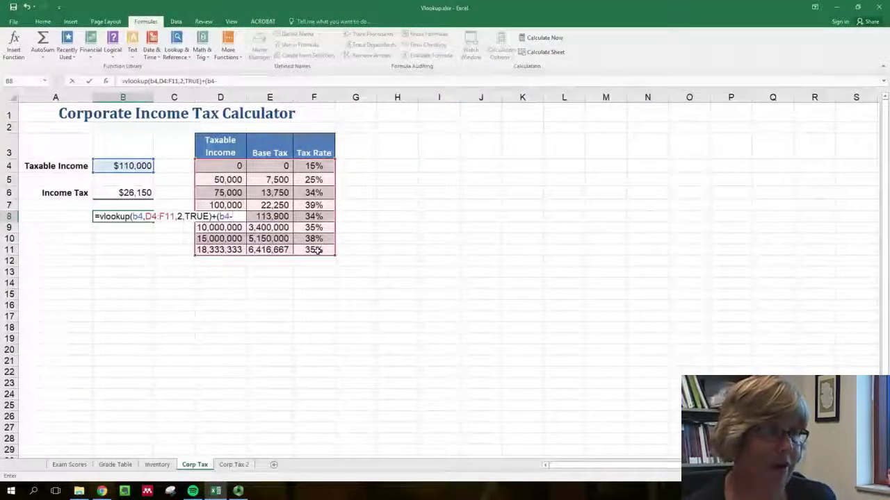
pyautogui.write('-vloo')
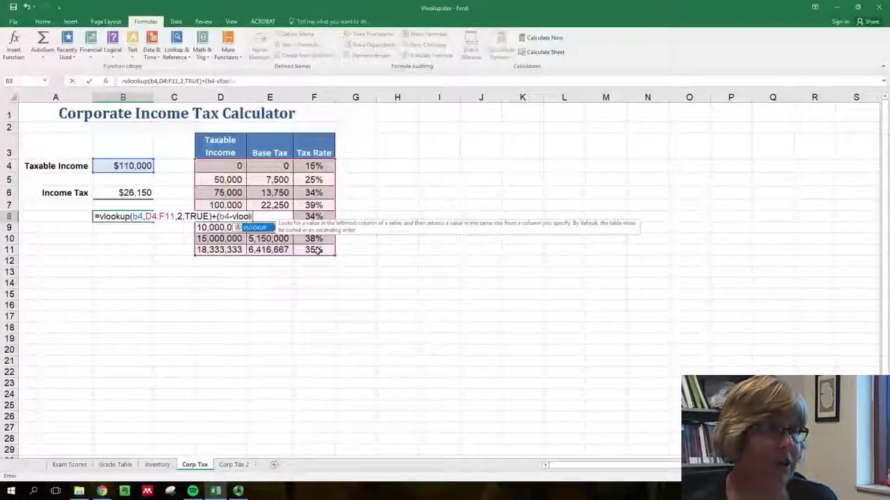
pyautogui.write('kup(')
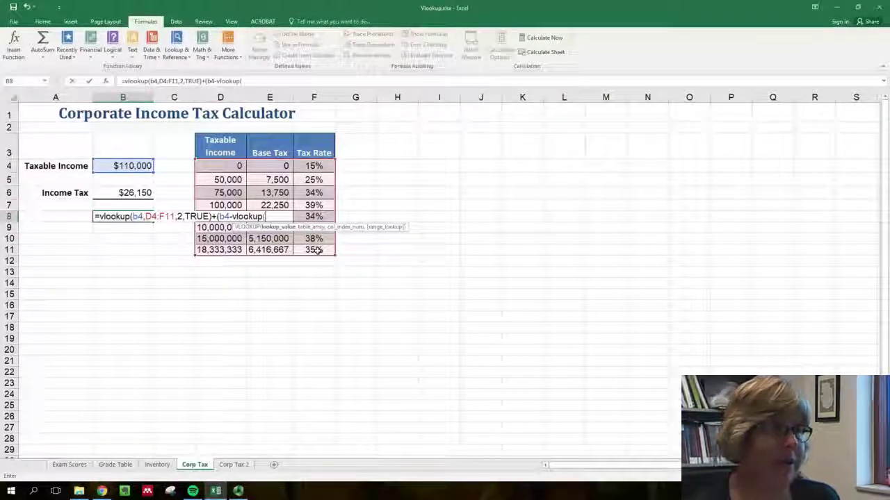
pyautogui.click(123, 171)
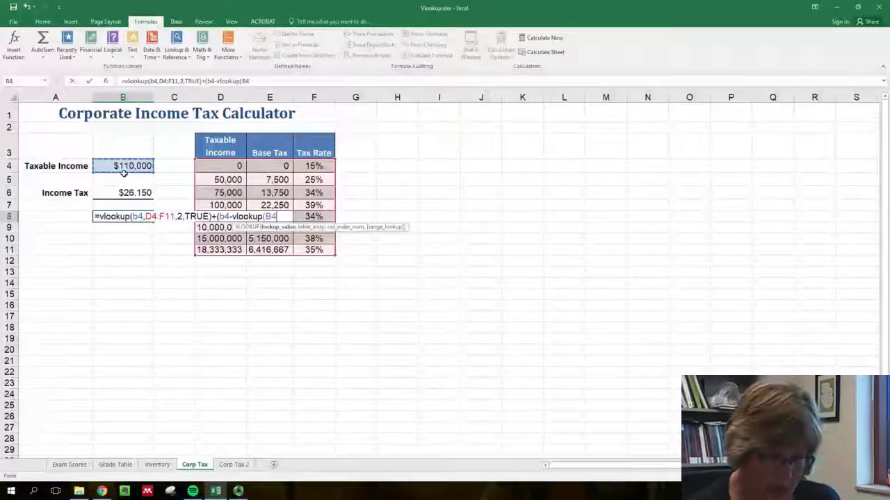
pyautogui.write(',')
pyautogui.moveTo(237, 168); pyautogui.dragTo(312, 249)
pyautogui.write(',')
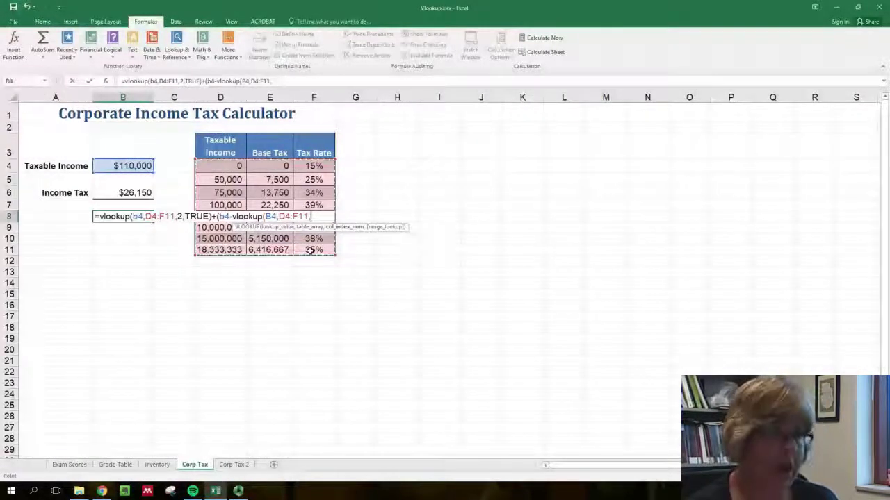
pyautogui.write('1')
pyautogui.write(',TRUE')
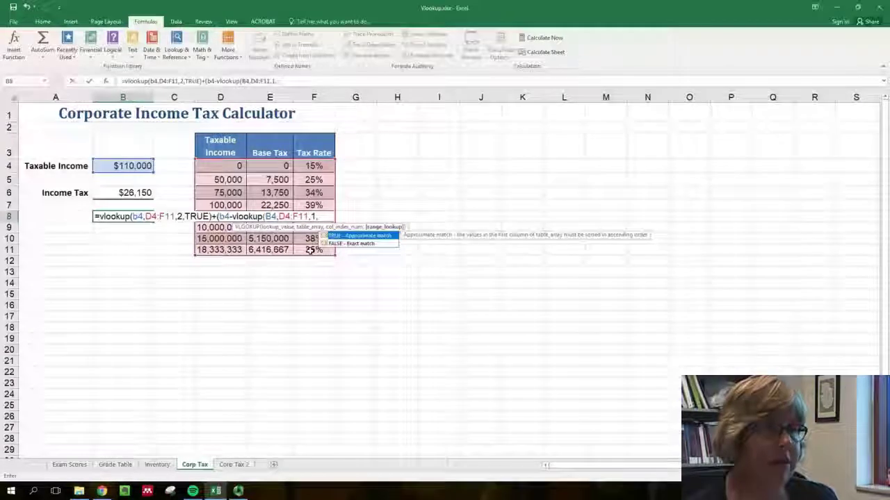
pyautogui.write('))')
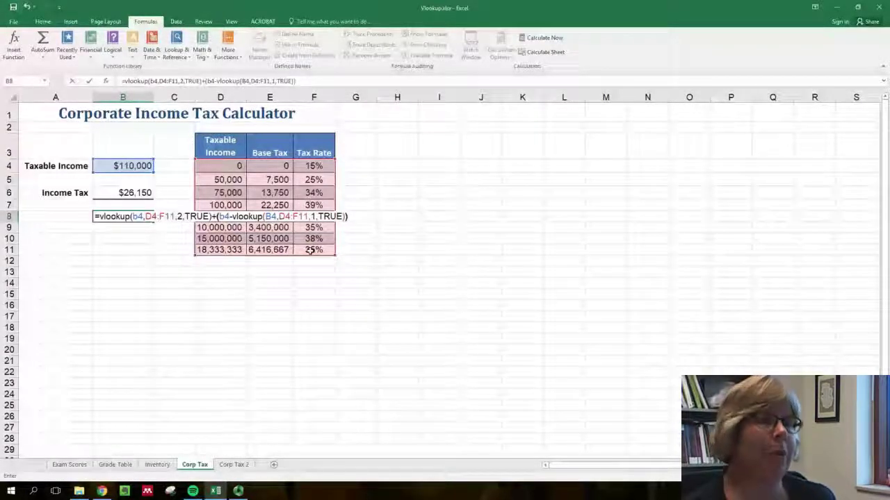
# Step: Complete the B8 formula by multiplying the income above the threshold by the tax rate lookup, *VLOOKUP(B4,D4:F11,3,TRUE)
pyautogui.write('*v')
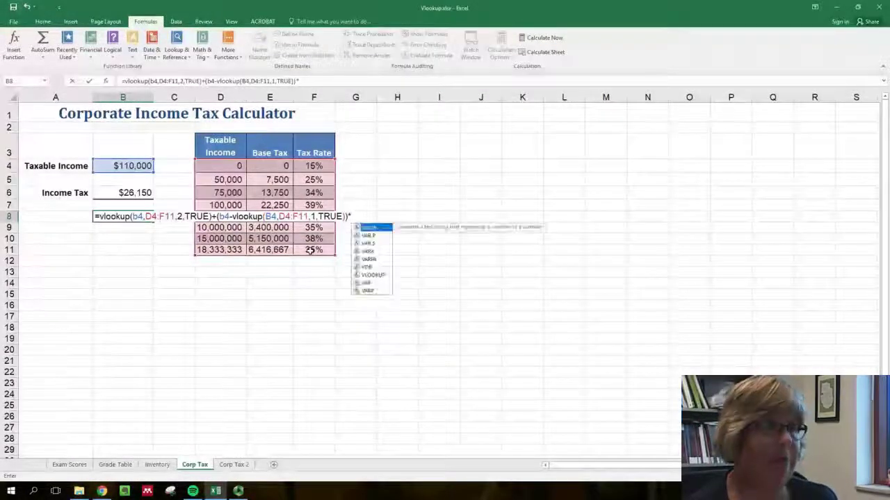
pyautogui.write('lookup(')
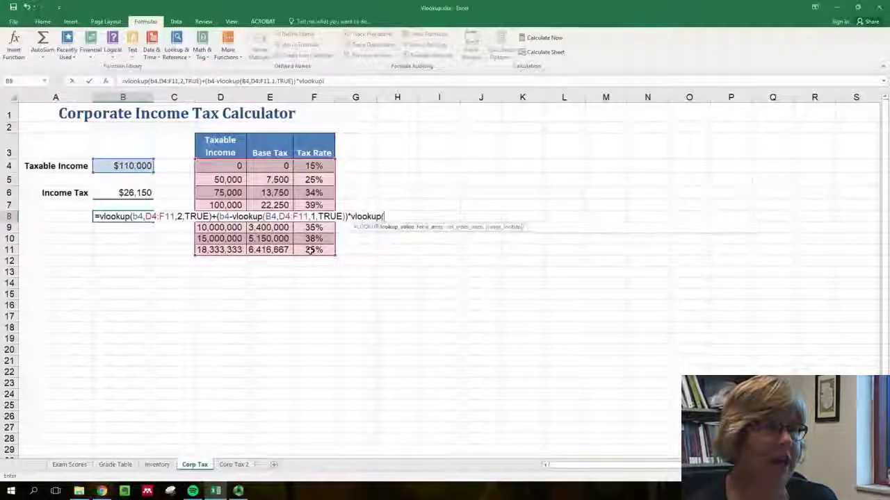
pyautogui.write('b4')
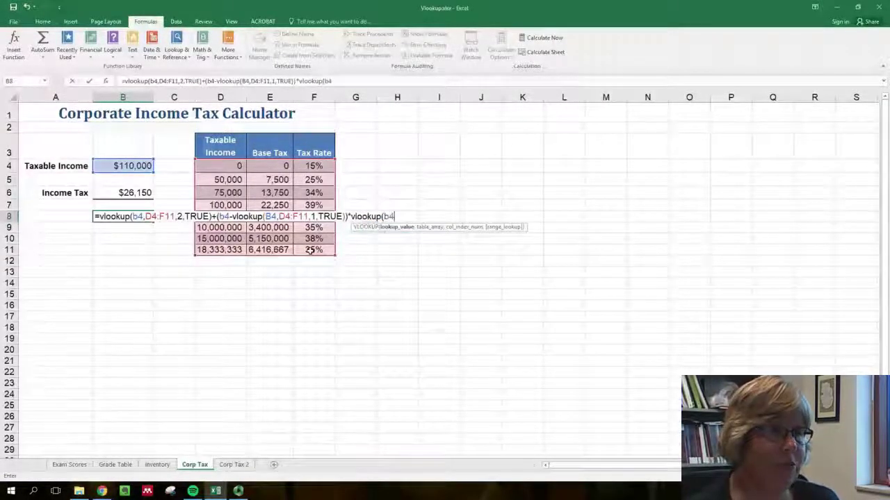
pyautogui.write(',')
pyautogui.click(226, 167)
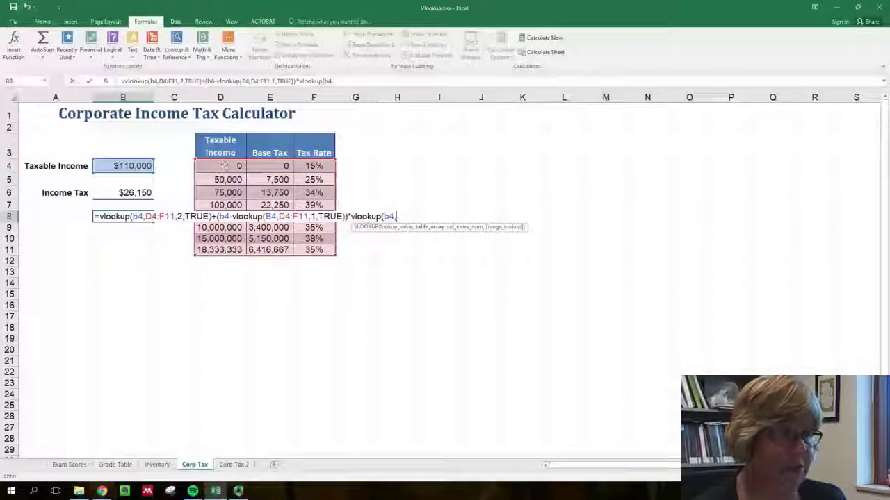
pyautogui.moveTo(225, 167); pyautogui.dragTo(307, 249)
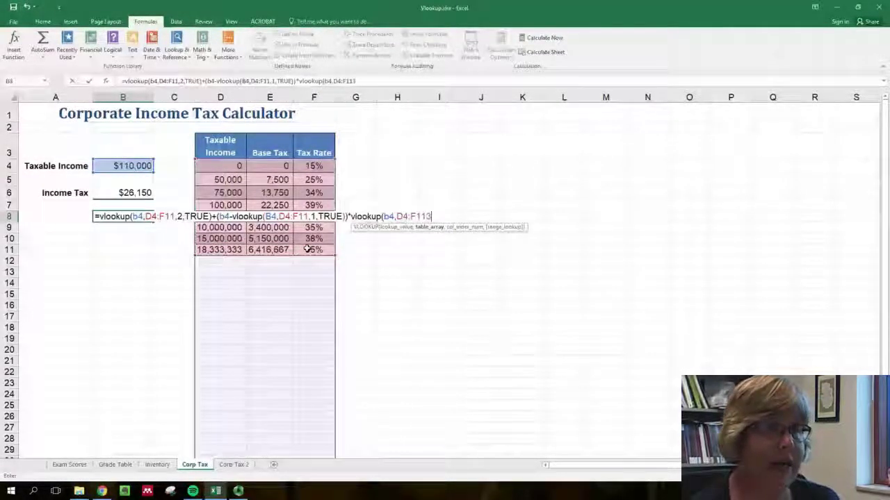
pyautogui.write(',3,')
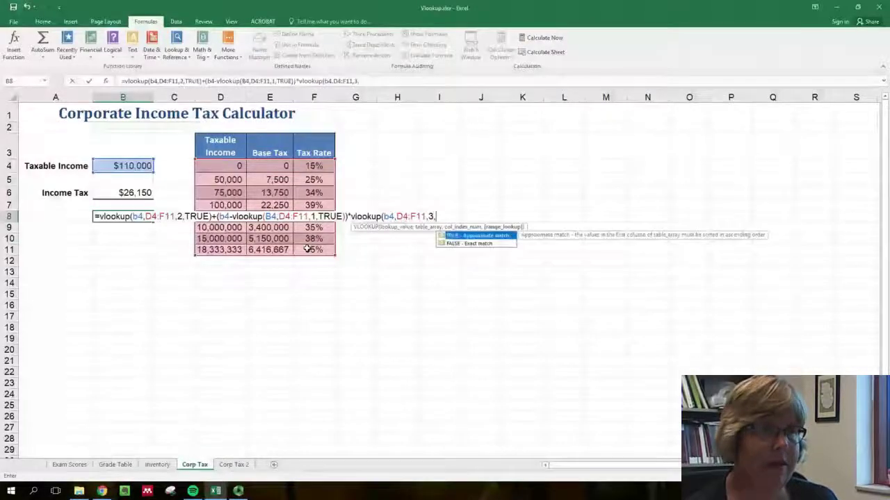
pyautogui.press('Tab')
pyautogui.write(')')
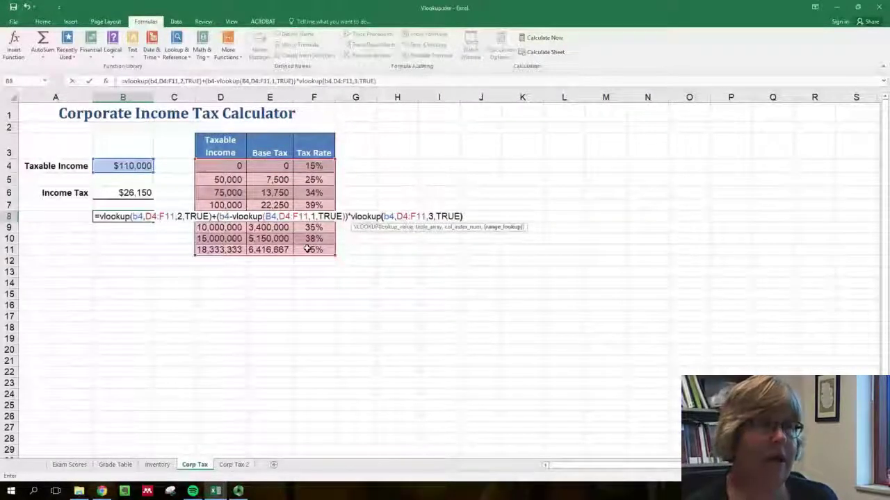
pyautogui.press('Return')
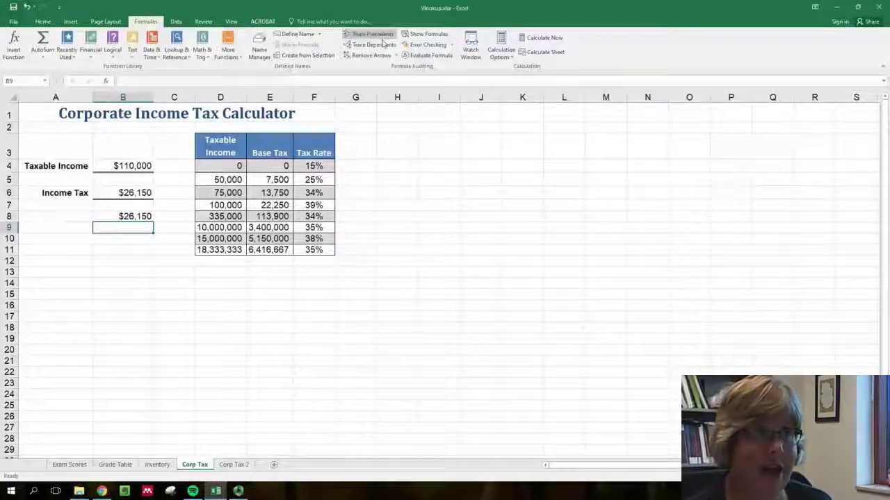
# Step: Test both income tax formulas by setting the taxable income in B4 to 30,000
pyautogui.click(132, 169)
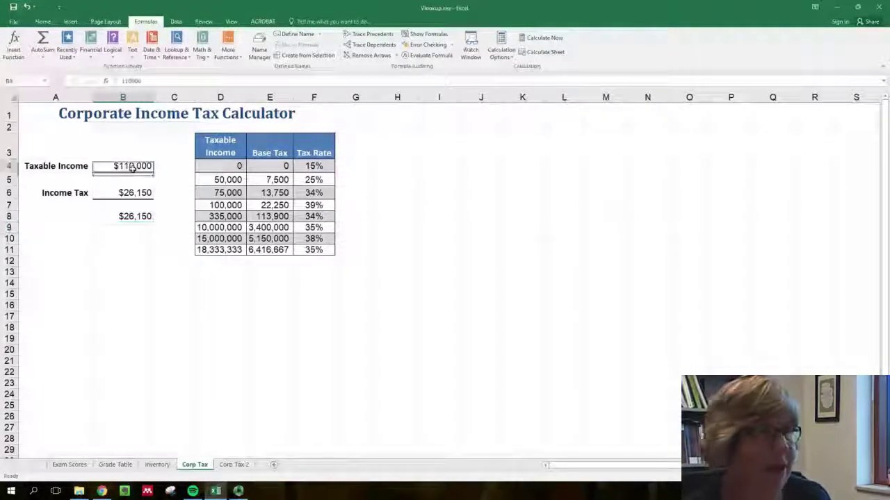
pyautogui.write('30')
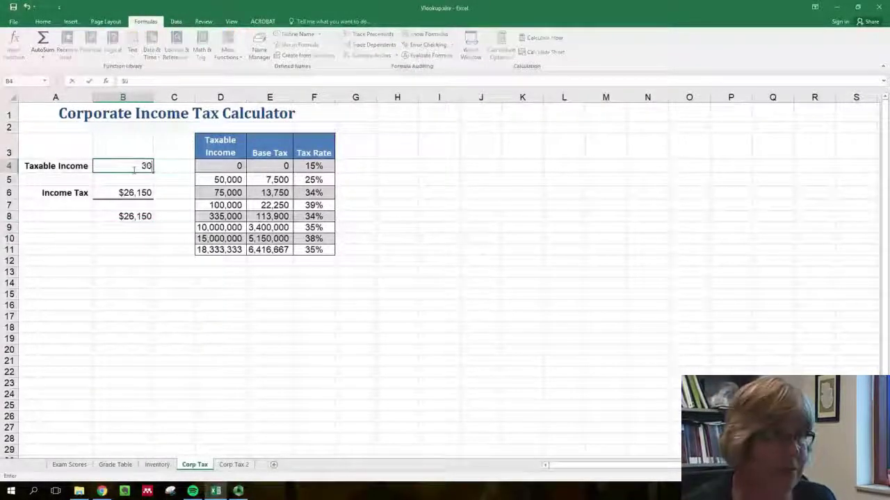
pyautogui.write(',000')
pyautogui.press('Return')
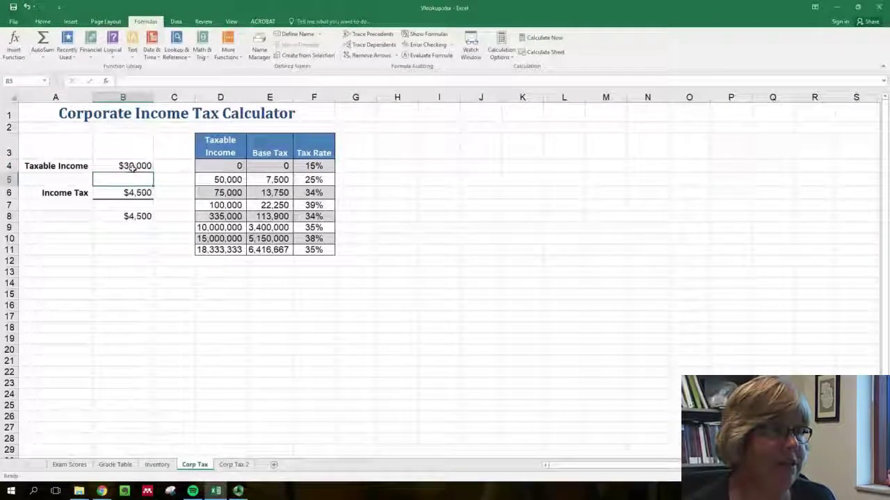
# Step: Set the taxable income in B4 to 300,000 and select the income tax cell B6 to review its formula
pyautogui.click(132, 169)
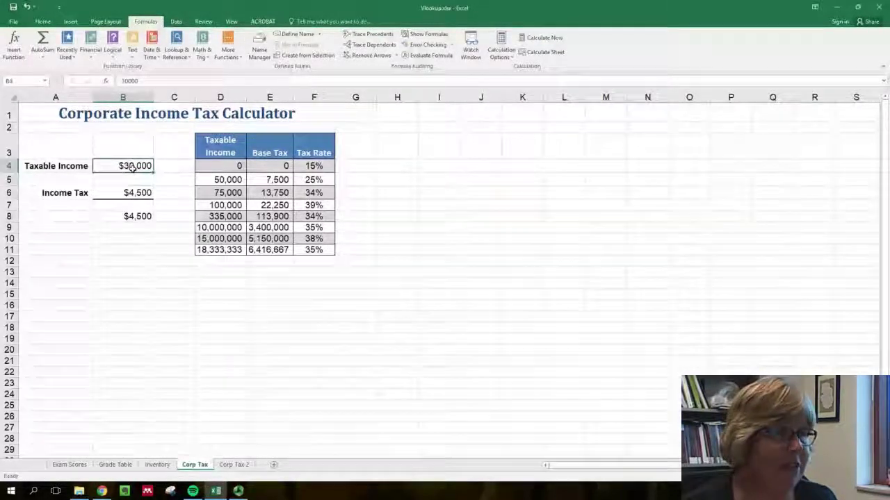
pyautogui.write('300,000')
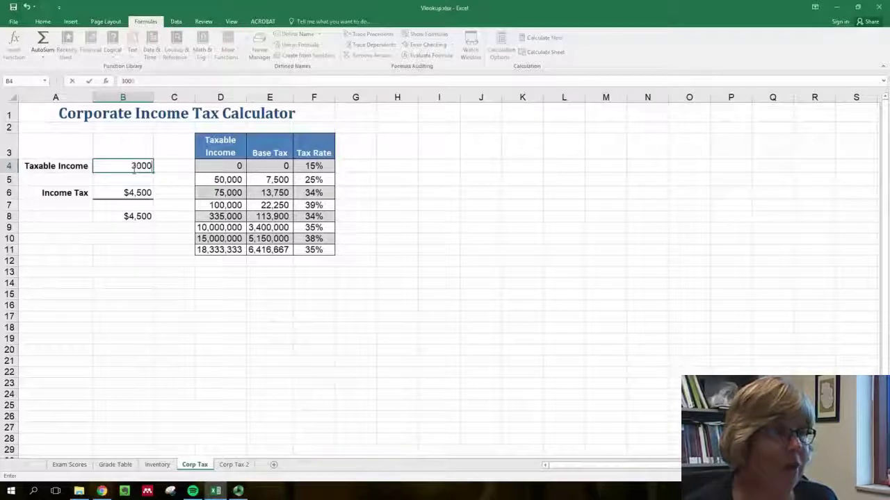
pyautogui.press('Return')
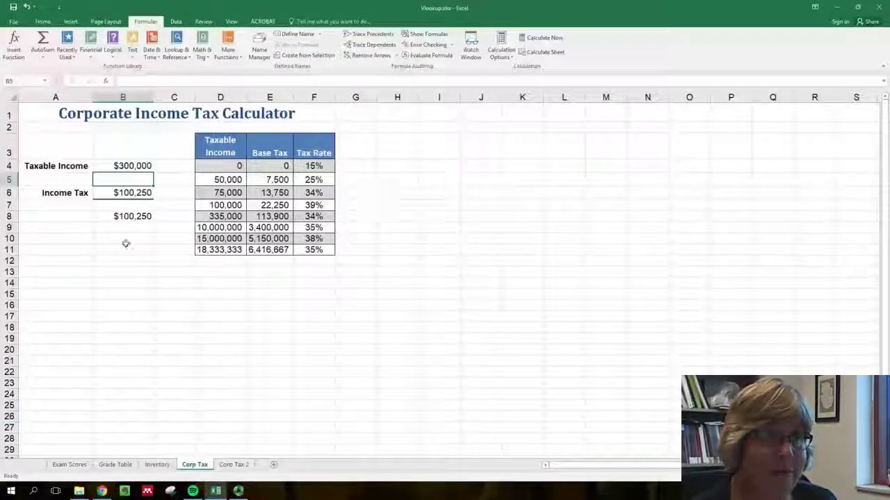
pyautogui.click(141, 194)
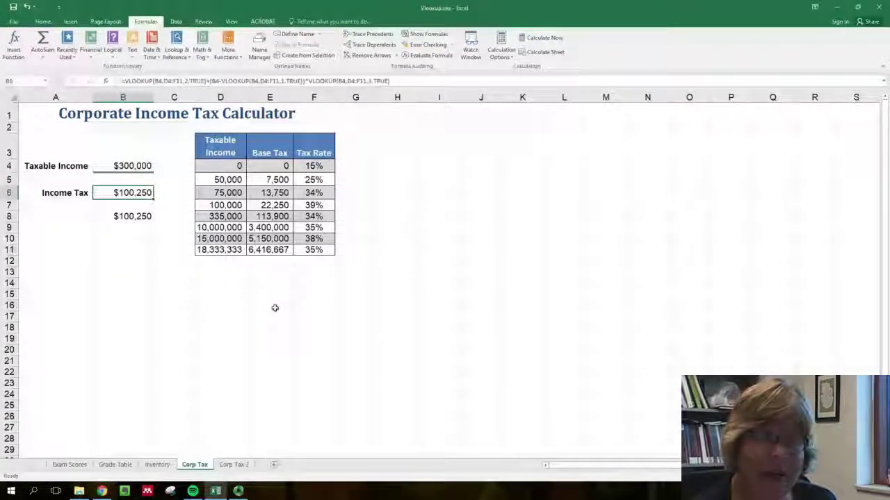